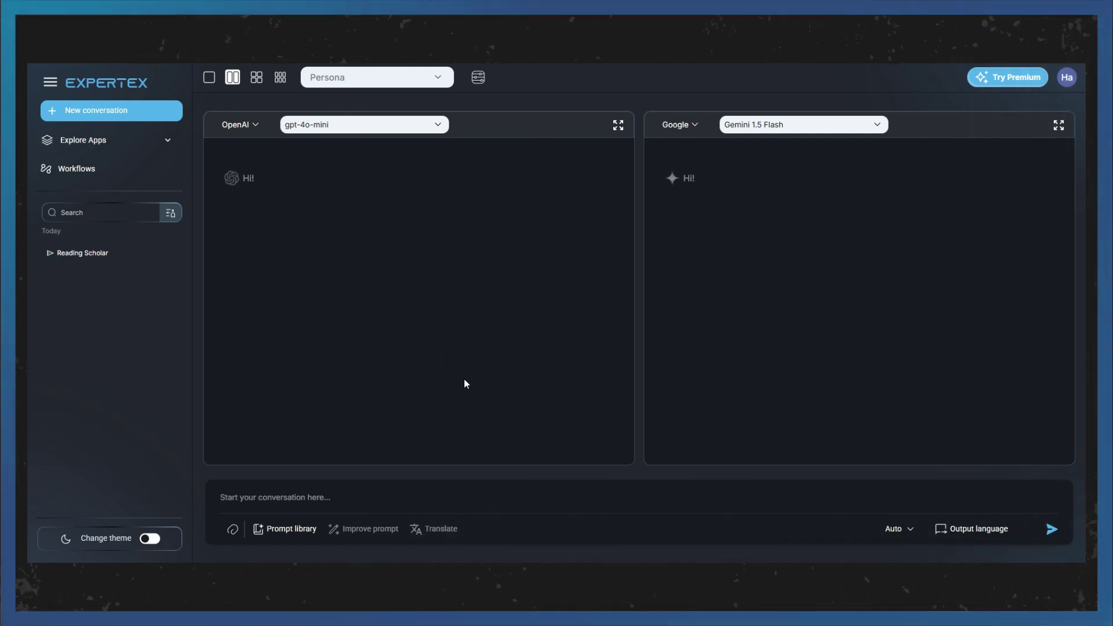
# - Set the chat layout to four model panels and check the available OpenAI versions, keeping gpt-4o-mini
pyautogui.click(256, 80)
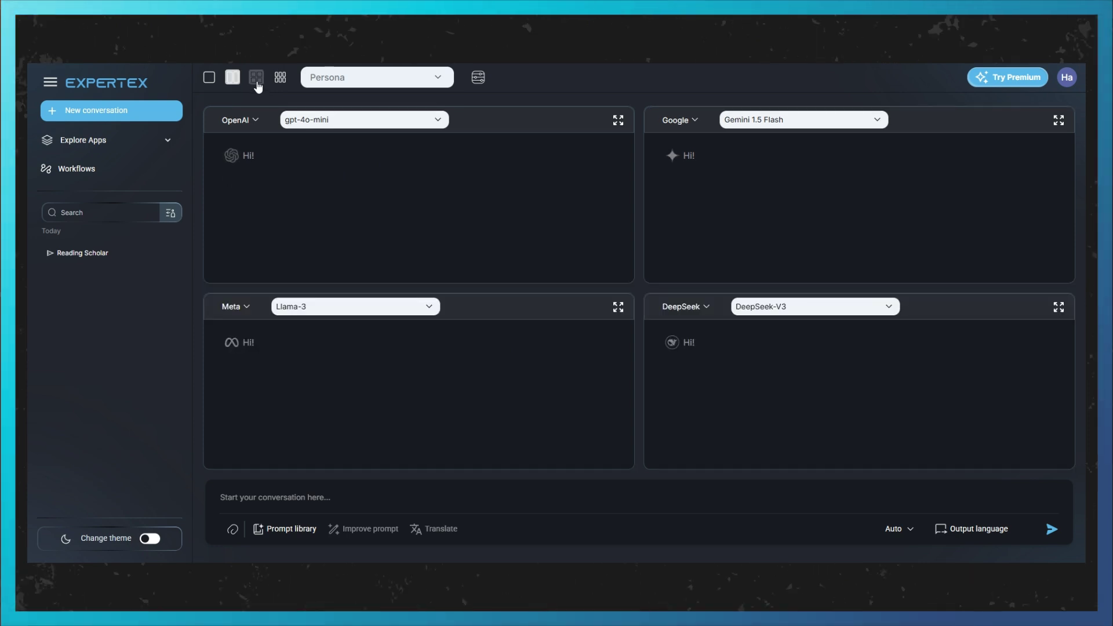
pyautogui.click(232, 81)
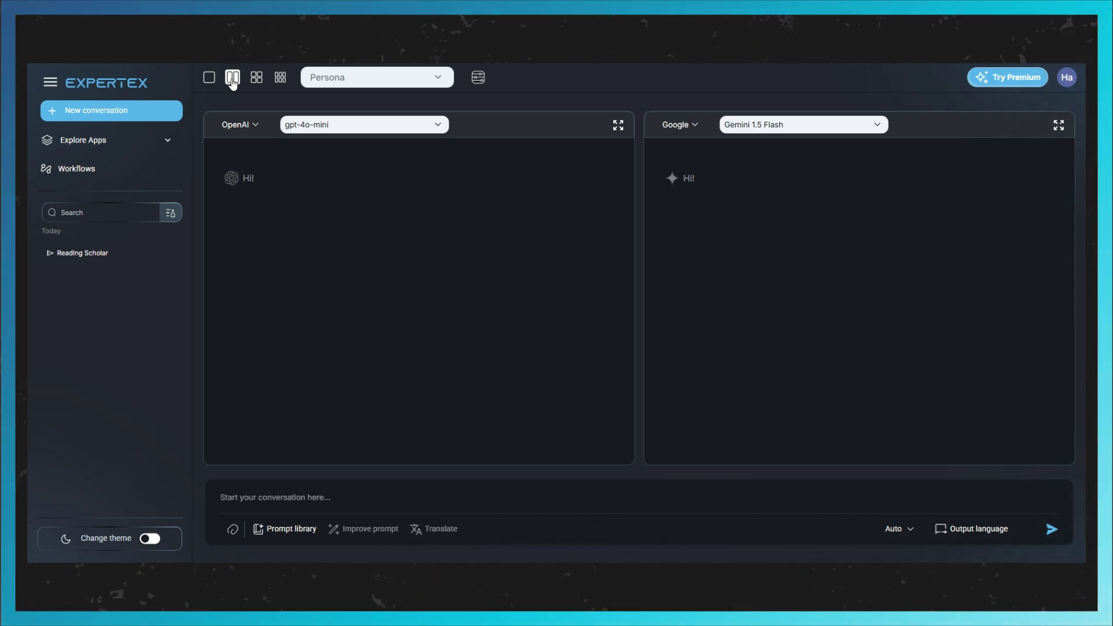
pyautogui.click(256, 78)
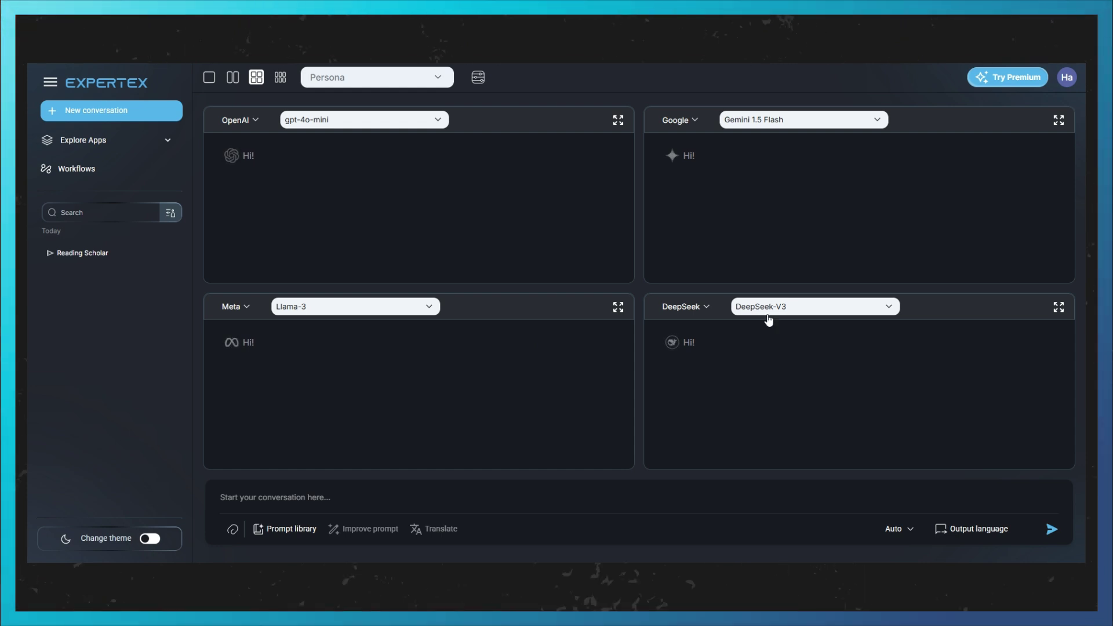
pyautogui.click(438, 122)
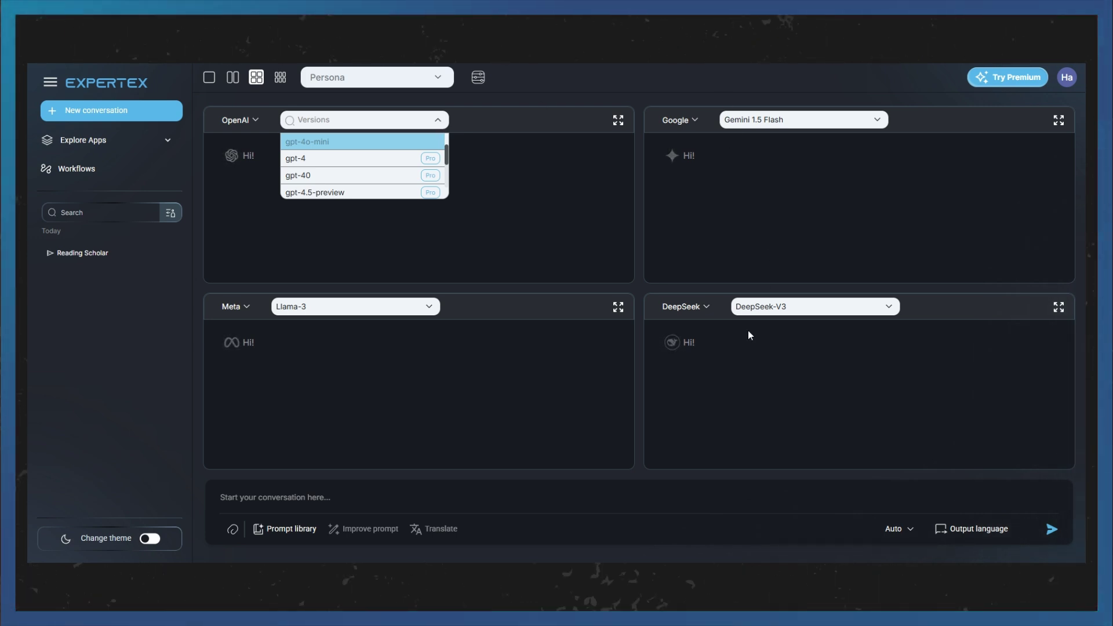
pyautogui.click(563, 246)
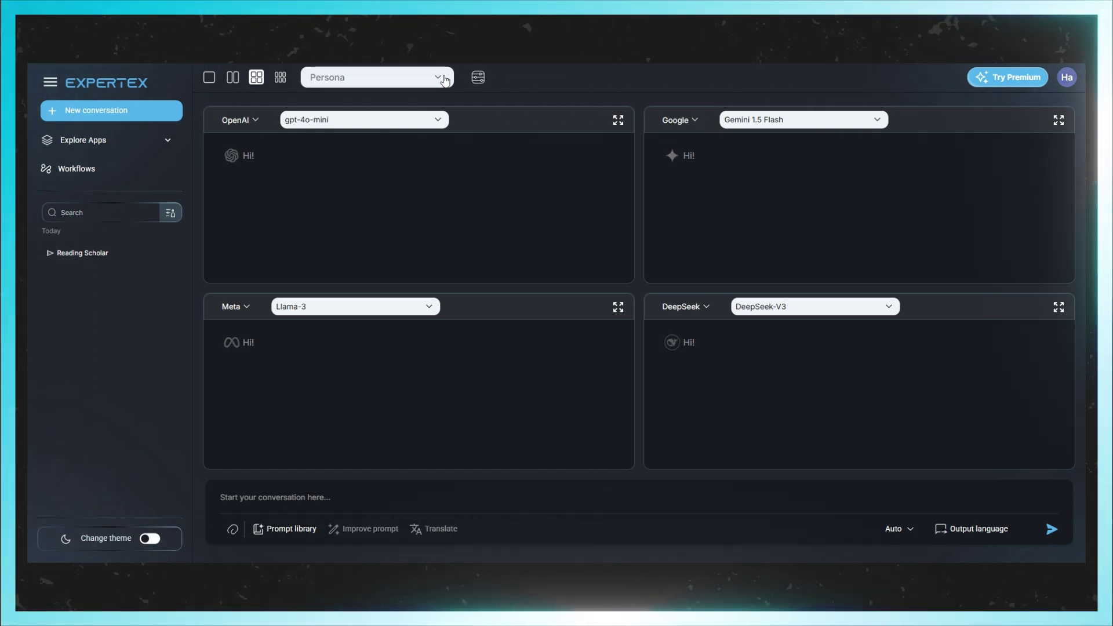
# - Look through the available personas and set the conversation's persona to General
pyautogui.click(445, 80)
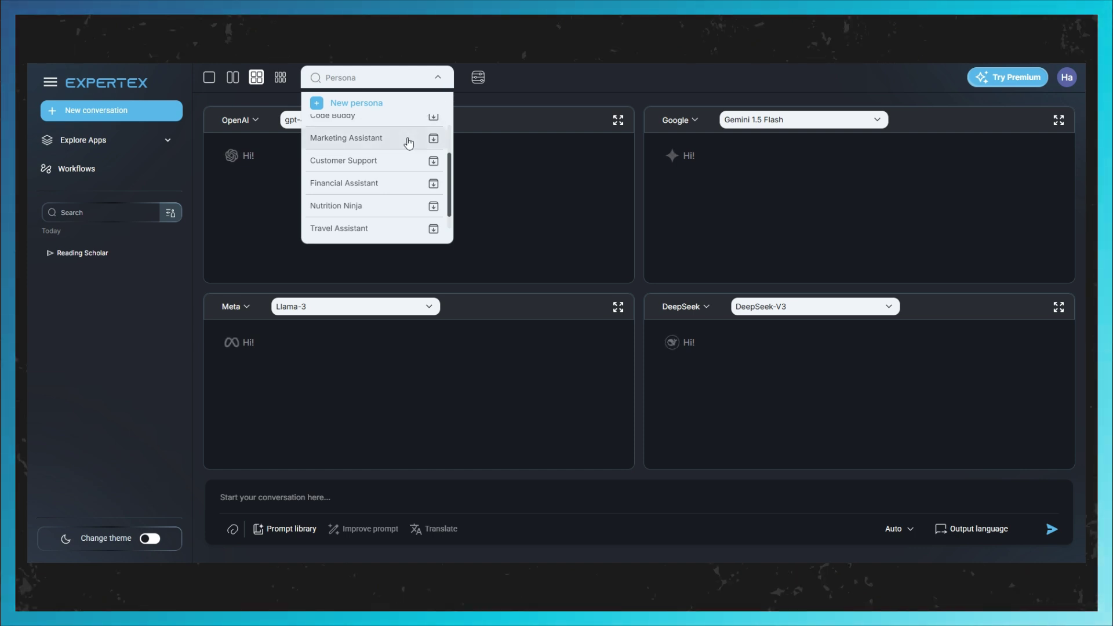
pyautogui.scroll(2, 408, 142)
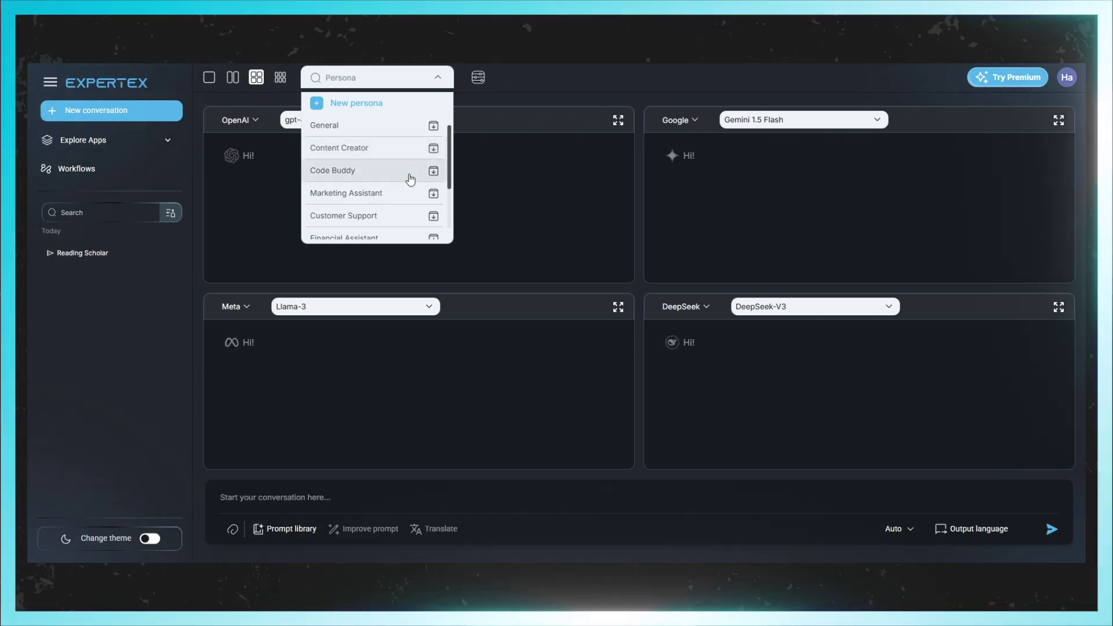
pyautogui.scroll(-2, 410, 178)
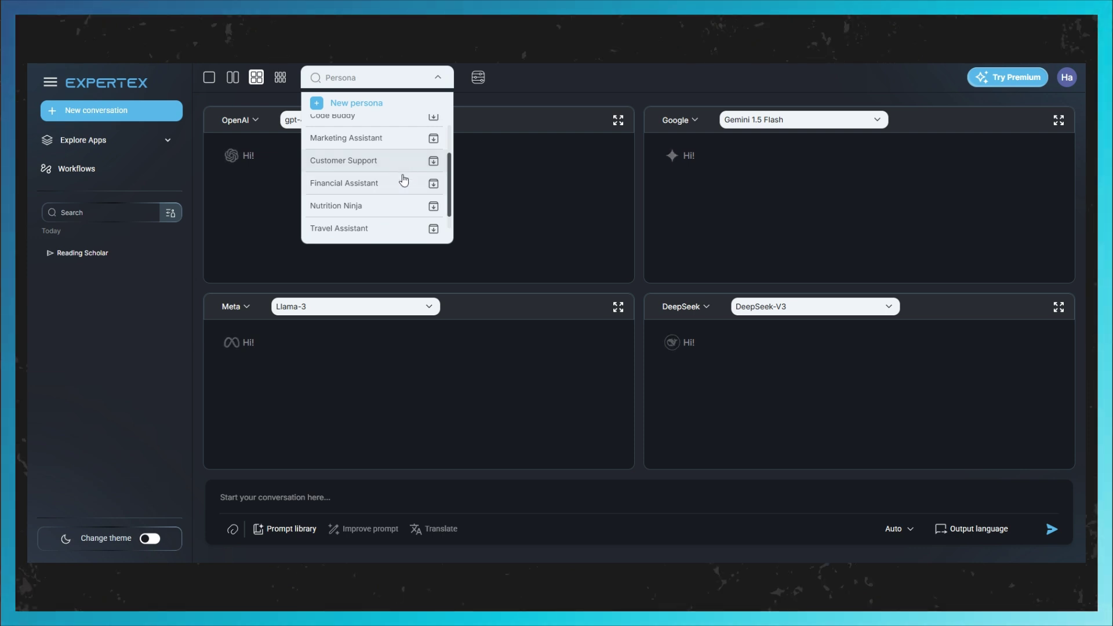
pyautogui.scroll(3, 378, 200)
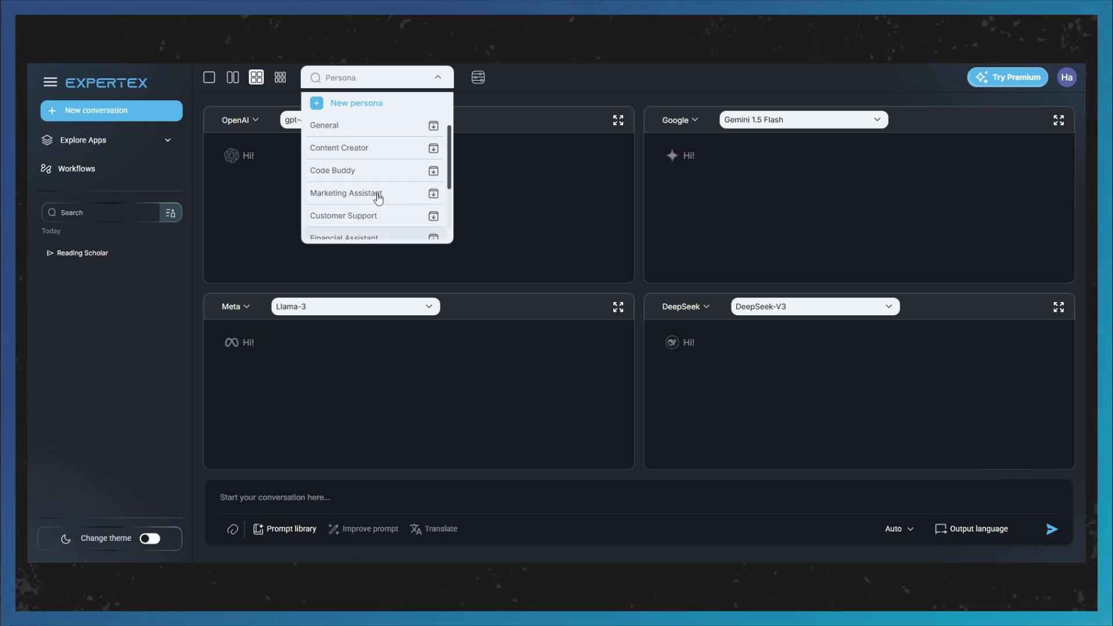
pyautogui.click(396, 126)
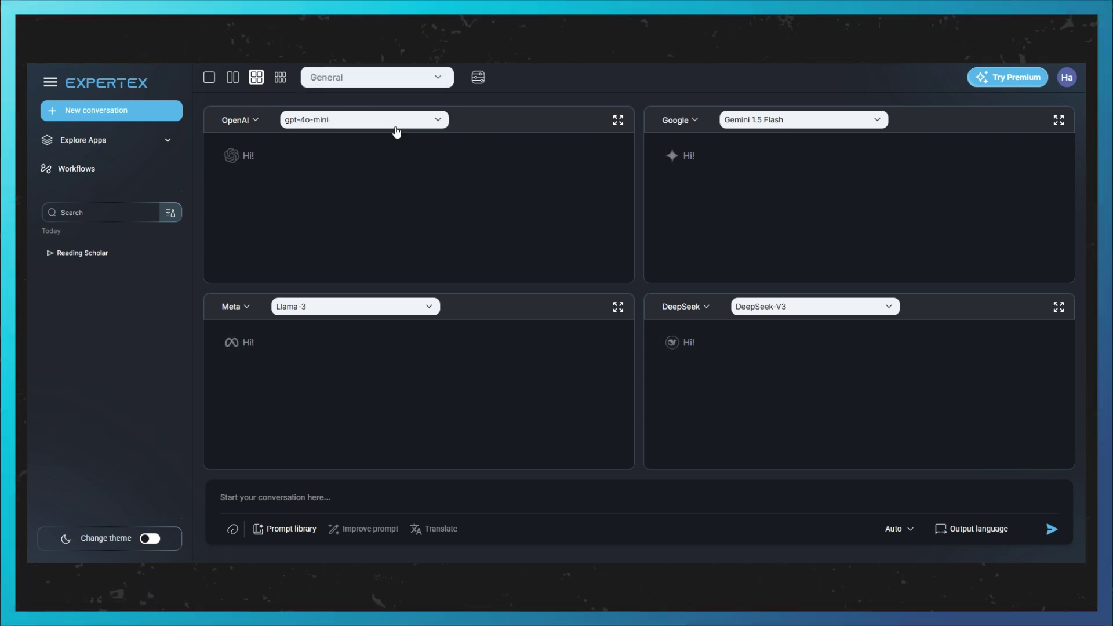
pyautogui.click(423, 77)
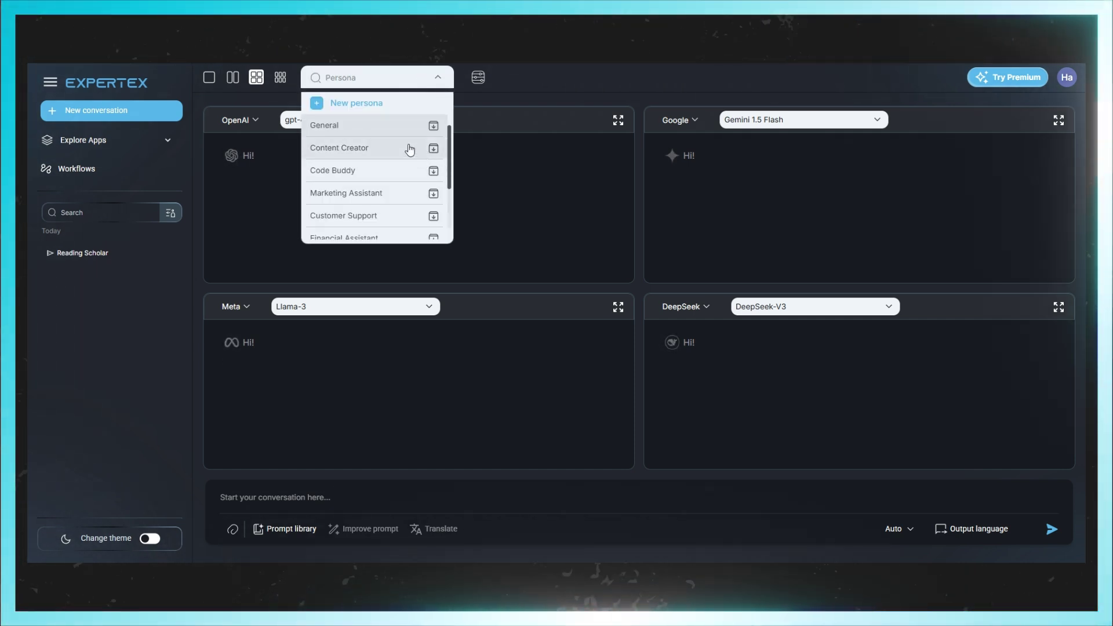
pyautogui.click(402, 425)
# - Write the prompt "قم بكتابة بوست عن ميزات نموذج deepseek v3 0324" and have it improved automatically
pyautogui.click(324, 497)
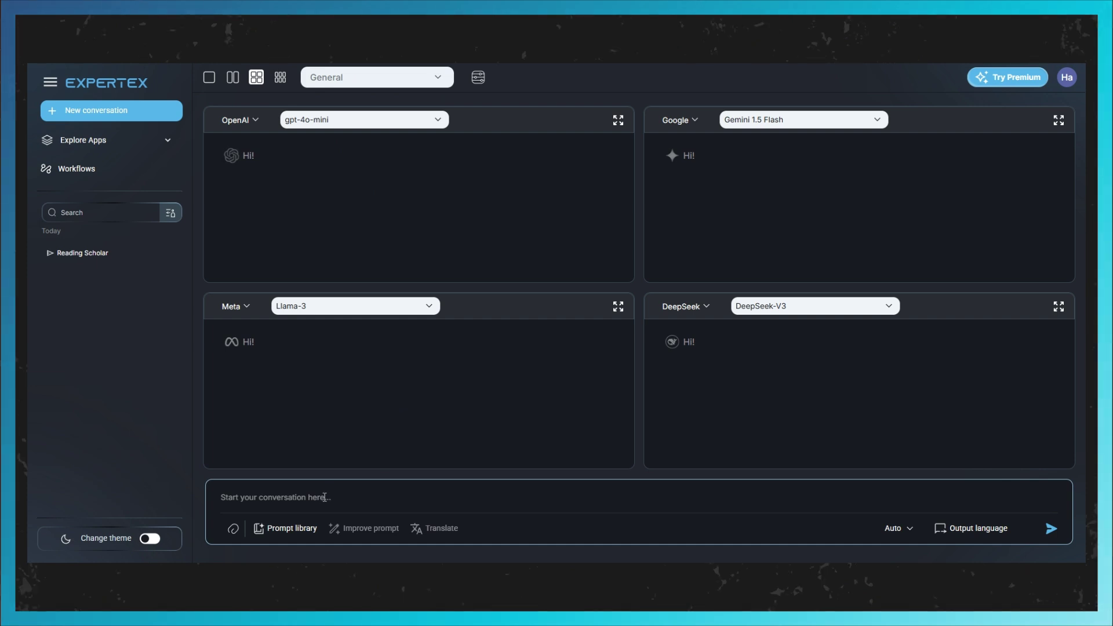
pyautogui.write('Cr')
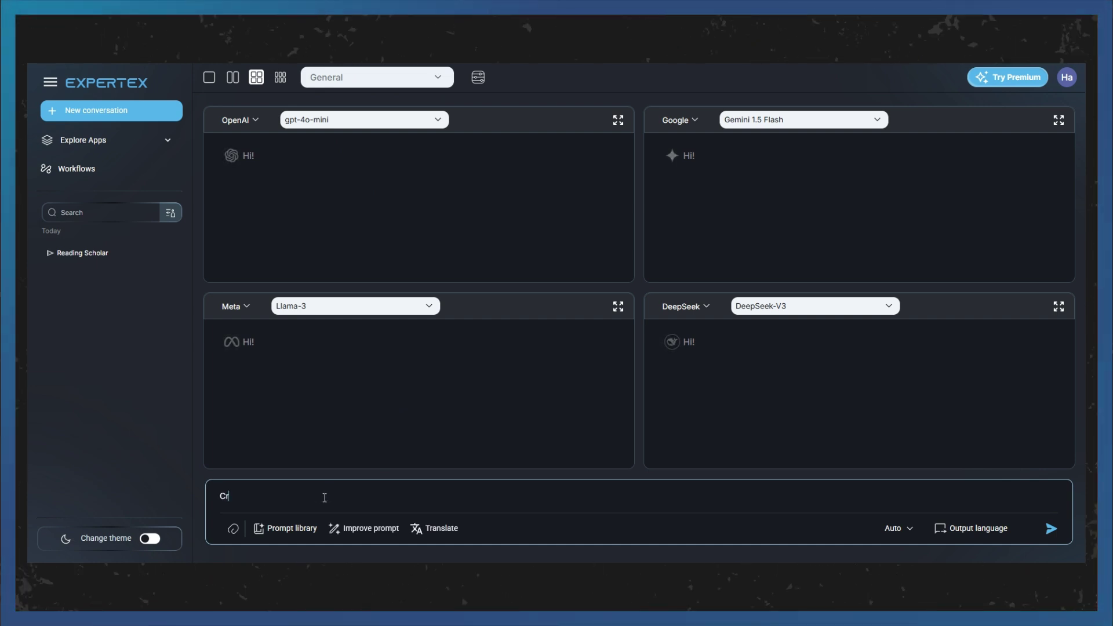
pyautogui.press('BackSpace')
pyautogui.press('BackSpace')
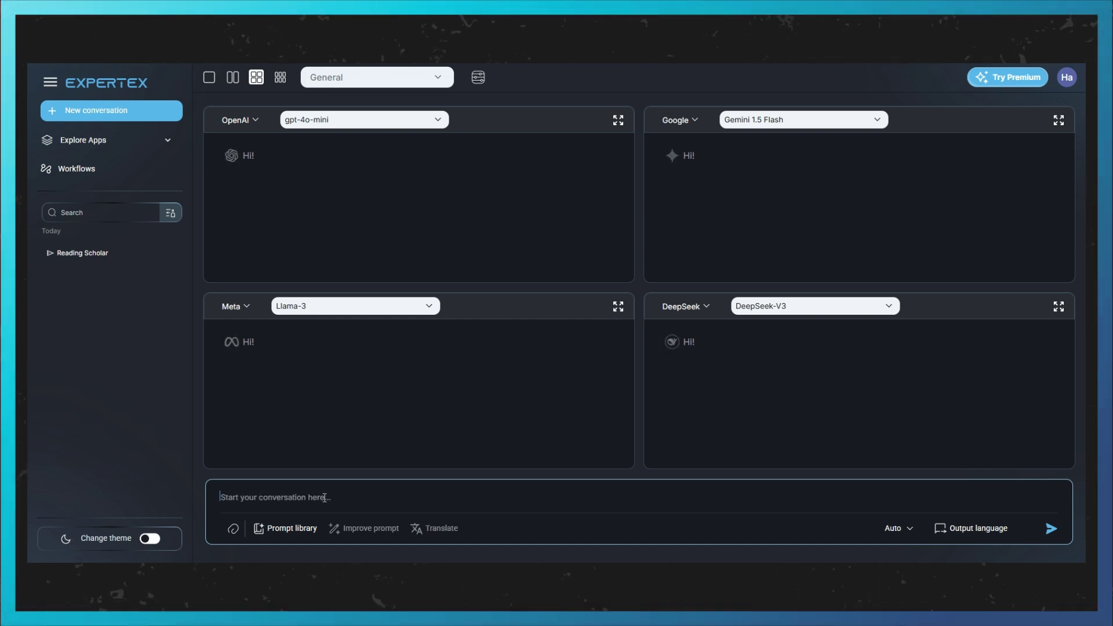
pyautogui.write('أم بك')
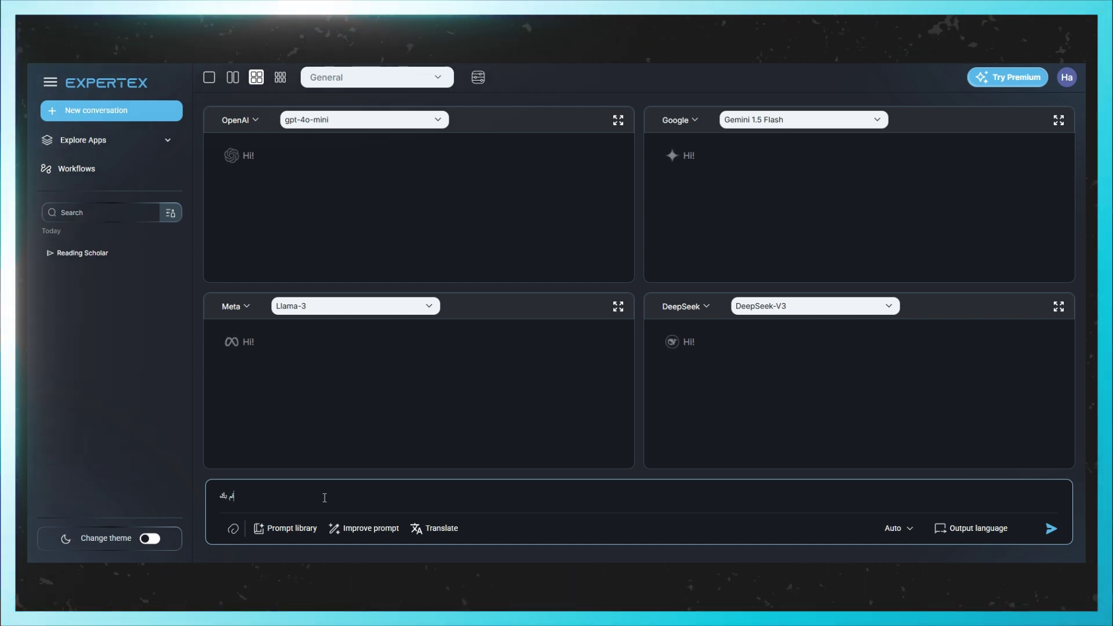
pyautogui.write('تابة بوس')
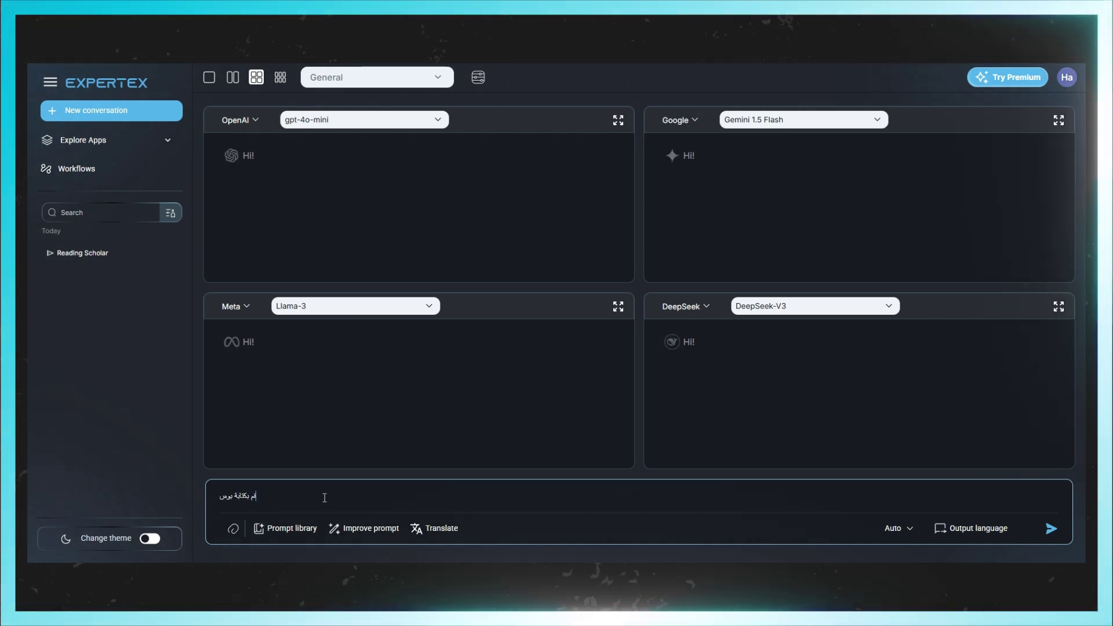
pyautogui.write('ت عن مي')
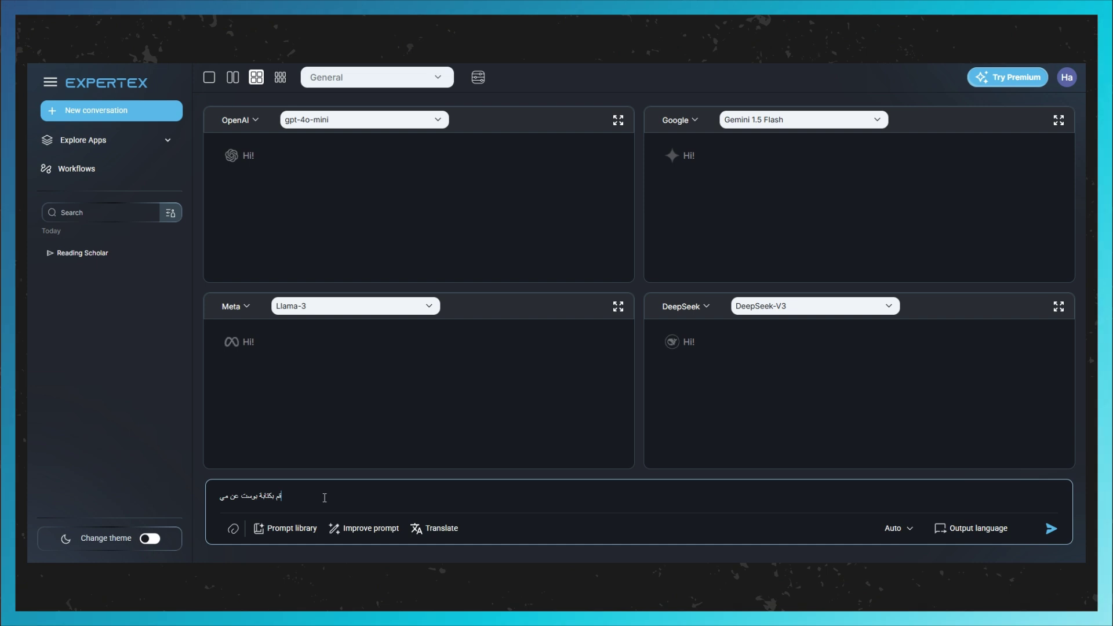
pyautogui.write('زات نموذج')
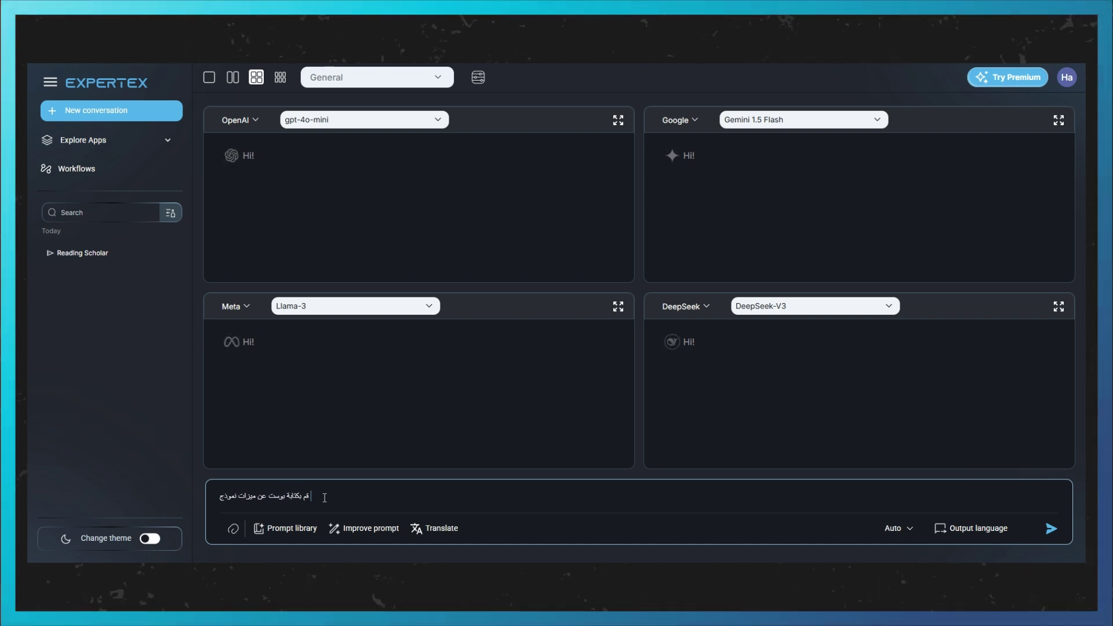
pyautogui.write(' deepseek')
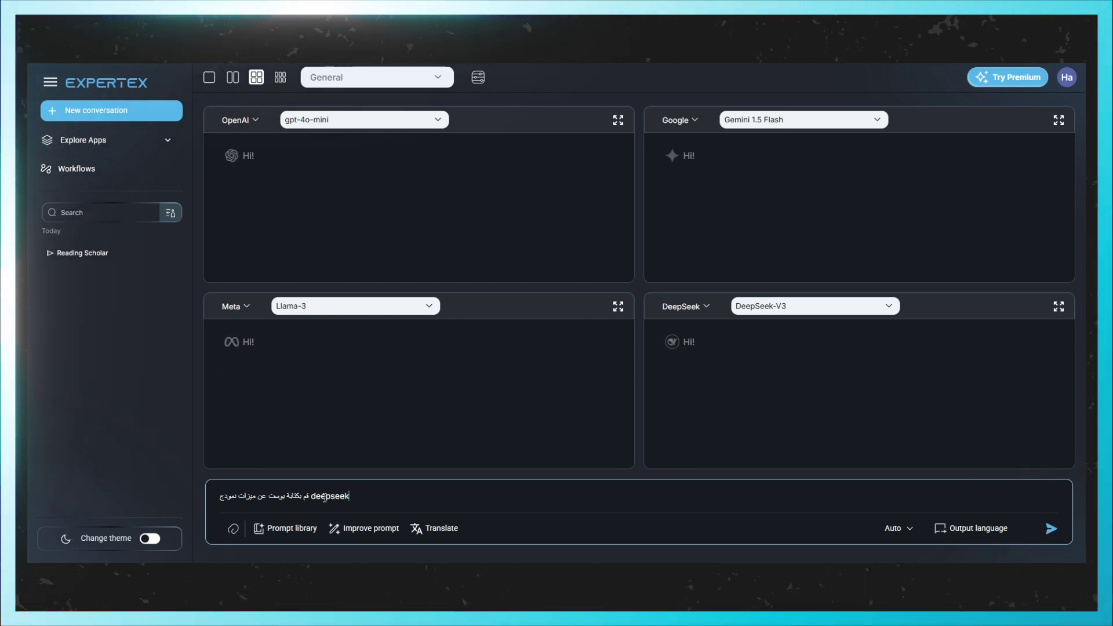
pyautogui.write(' v3')
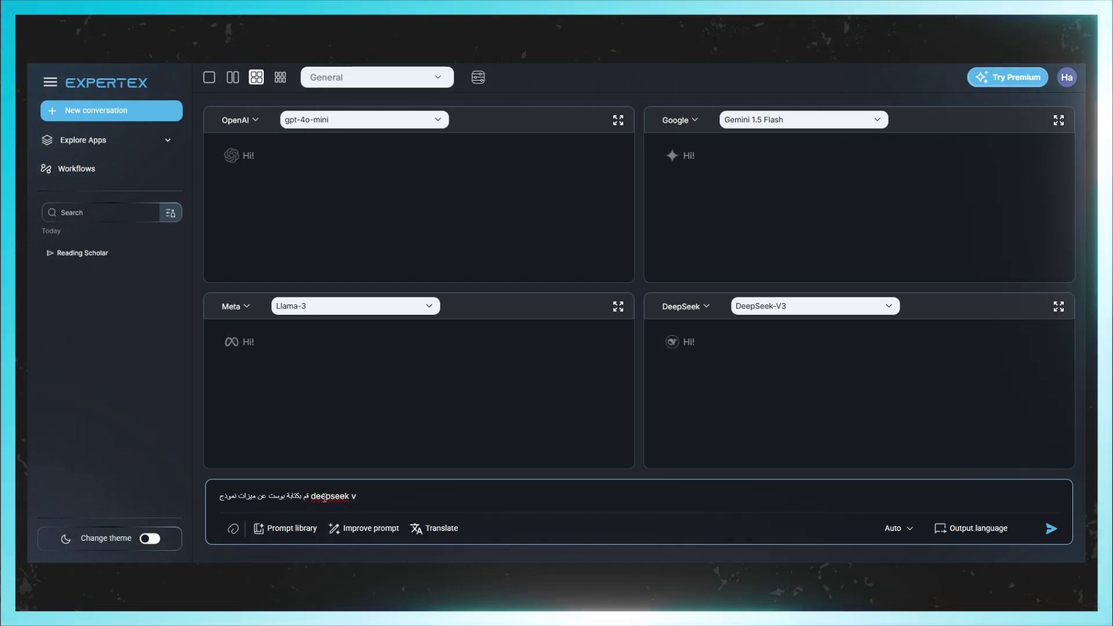
pyautogui.write(' 0324')
pyautogui.click(349, 537)
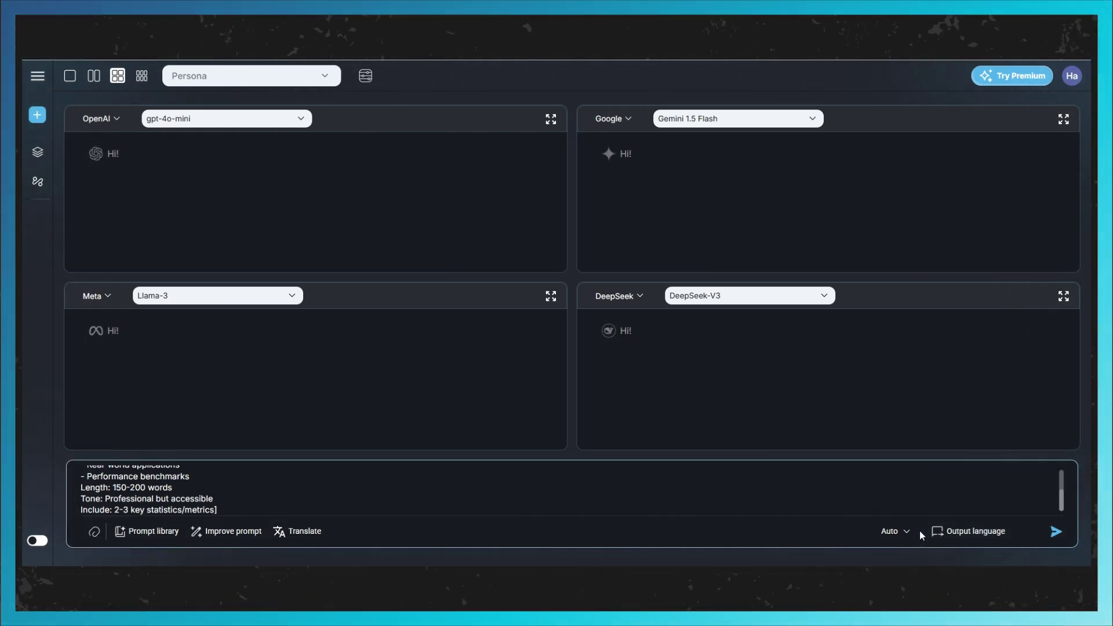
# - Set the output language to Arabic and send the improved prompt to all four models
pyautogui.click(972, 534)
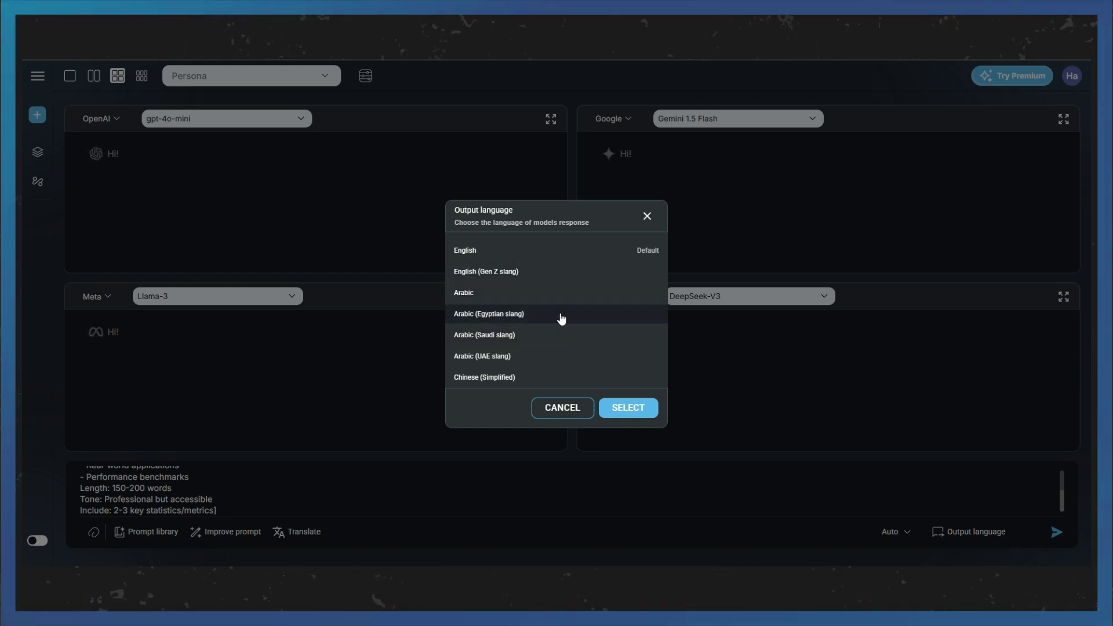
pyautogui.click(625, 408)
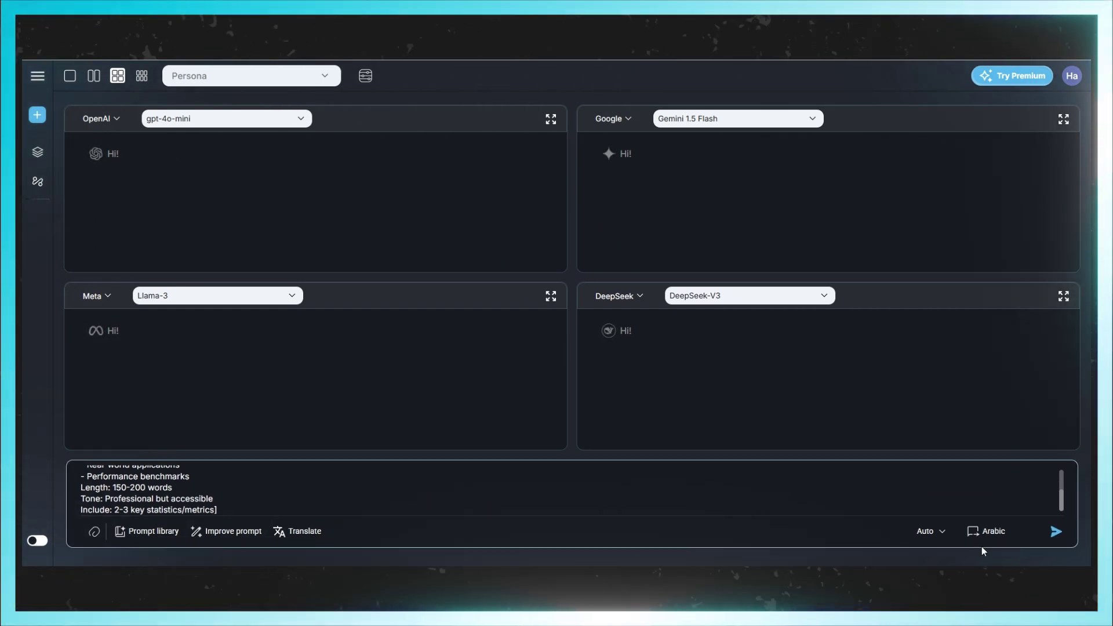
pyautogui.click(936, 537)
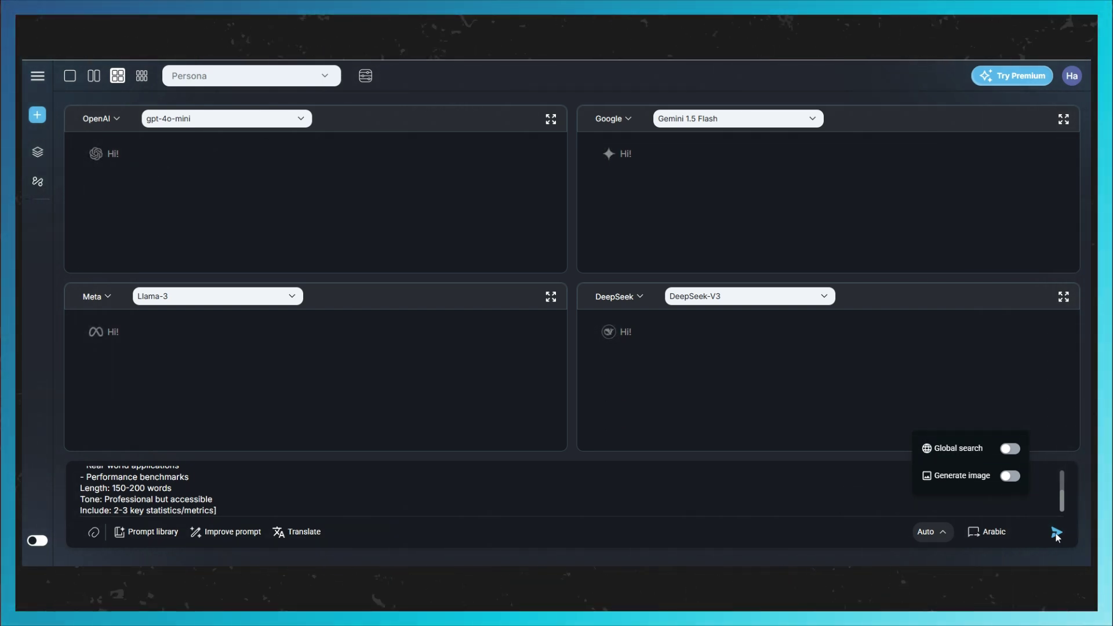
pyautogui.click(895, 564)
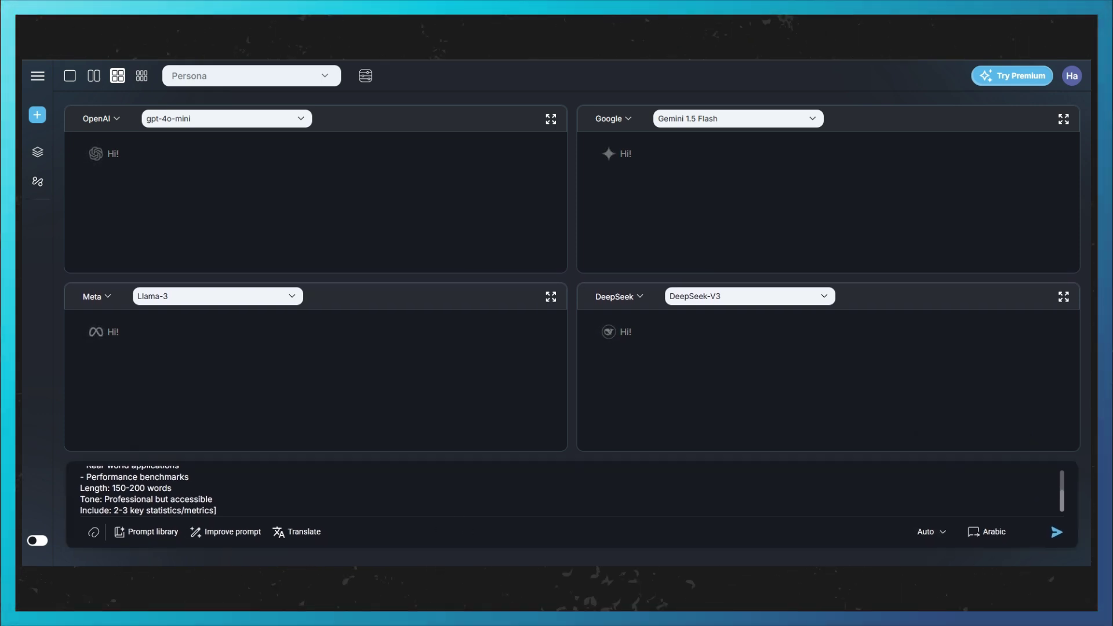
pyautogui.click(1055, 537)
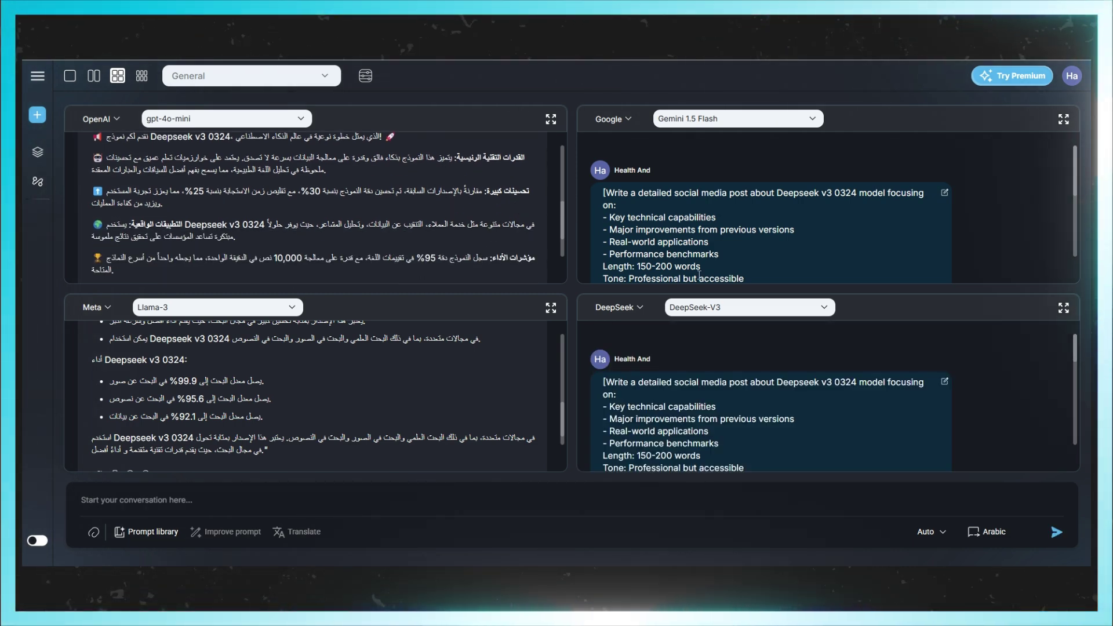
# - Read and compare the Deepseek v3 0324 posts written by ChatGPT, Llama, Gemini and DeepSeek
pyautogui.scroll(5, 207, 155)
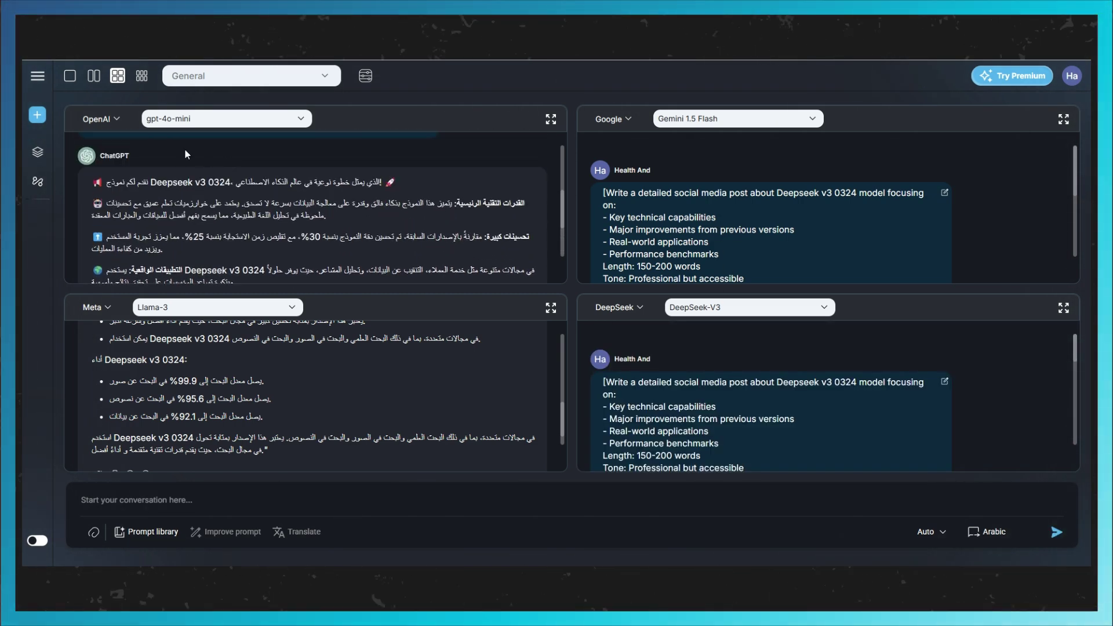
pyautogui.scroll(-1, 241, 340)
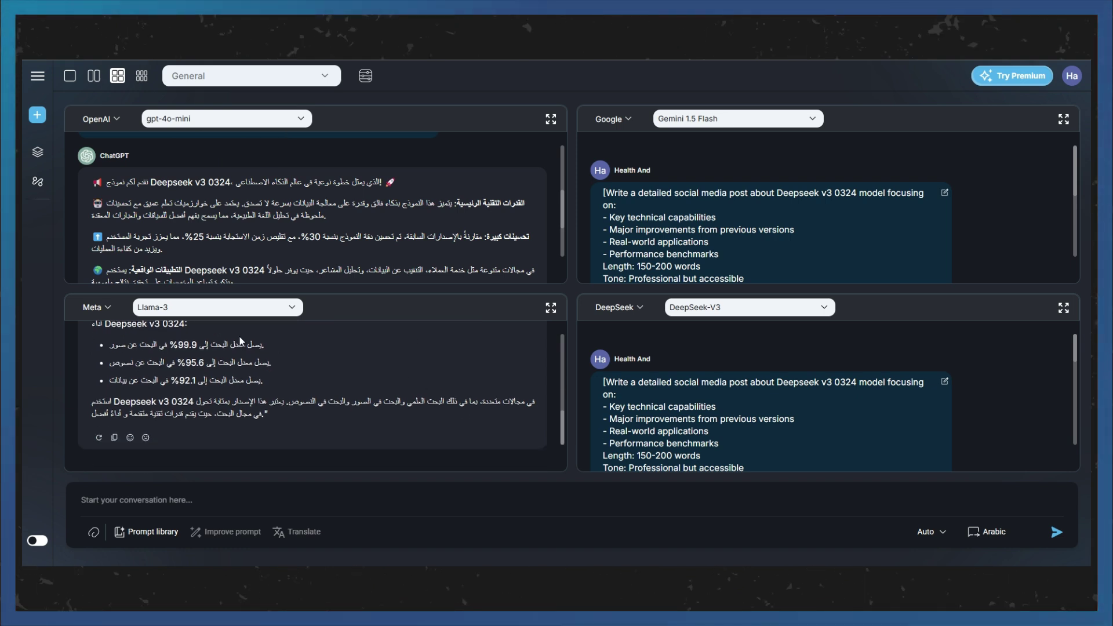
pyautogui.scroll(-3, 742, 178)
pyautogui.scroll(-1, 759, 363)
pyautogui.scroll(-5, 754, 377)
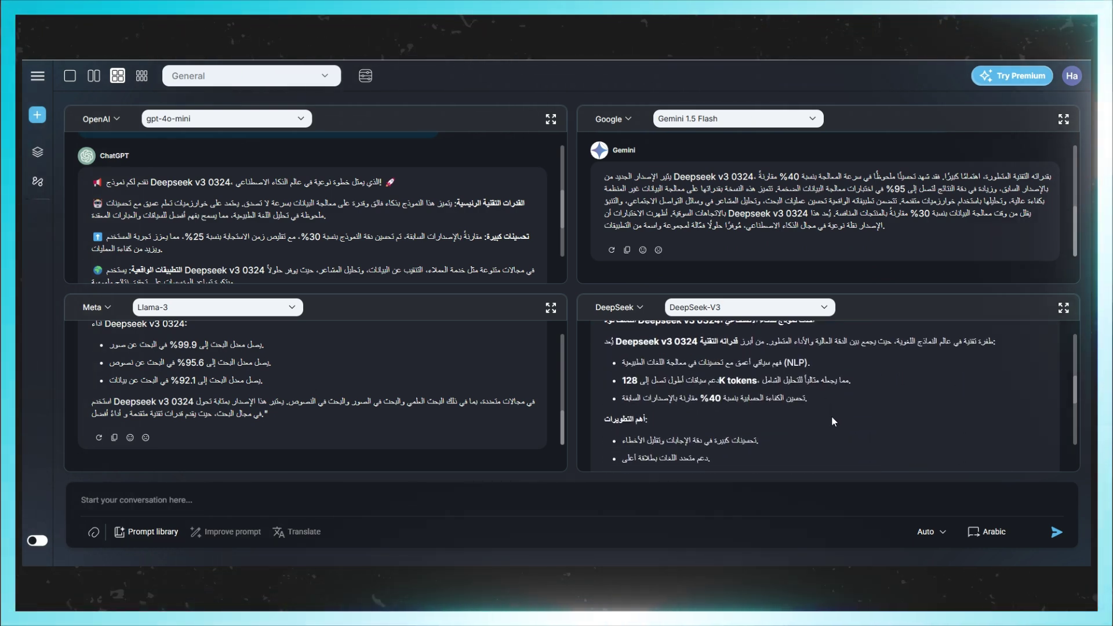
pyautogui.scroll(2, 833, 418)
pyautogui.scroll(-2, 836, 419)
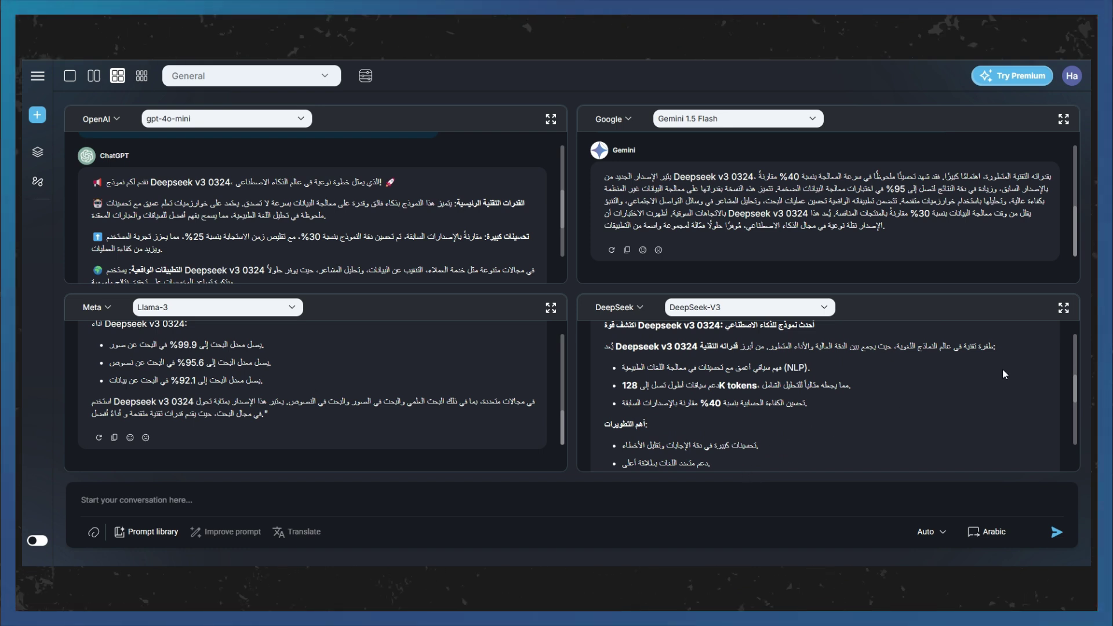
pyautogui.scroll(-2, 819, 403)
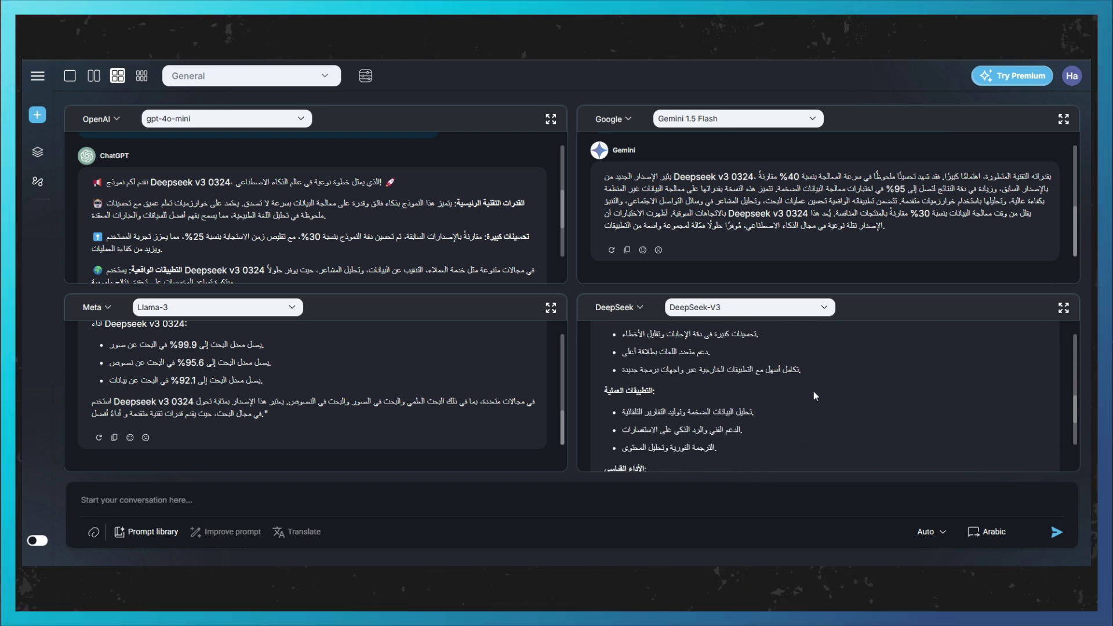
pyautogui.scroll(-2, 830, 378)
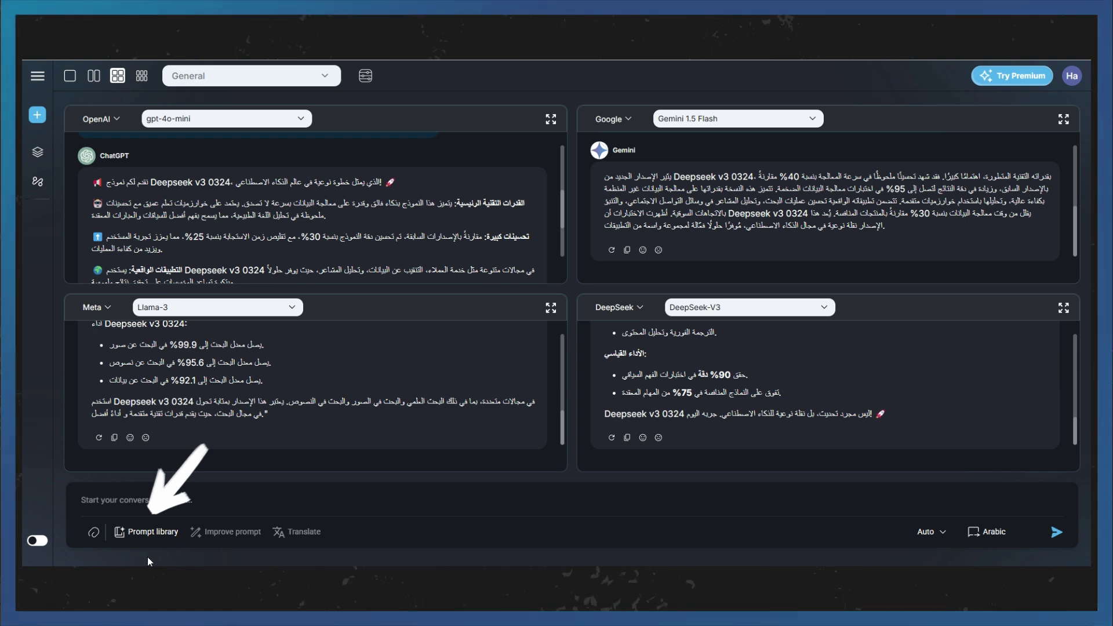
# - Start a new conversation and expand the Personal Development category in the prompt library
pyautogui.click(38, 116)
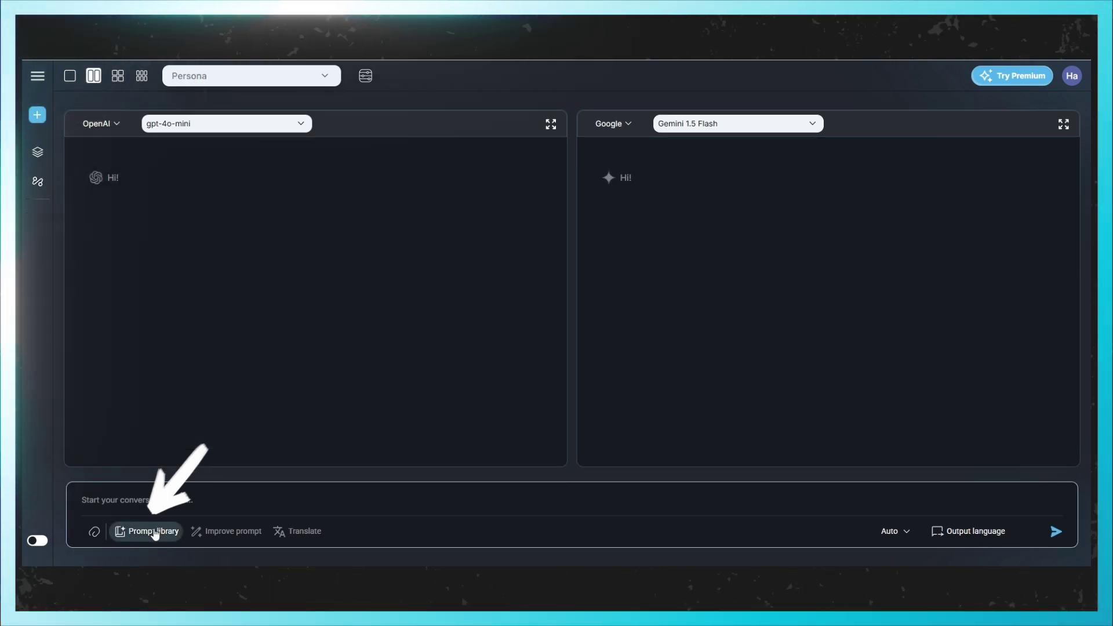
pyautogui.click(155, 532)
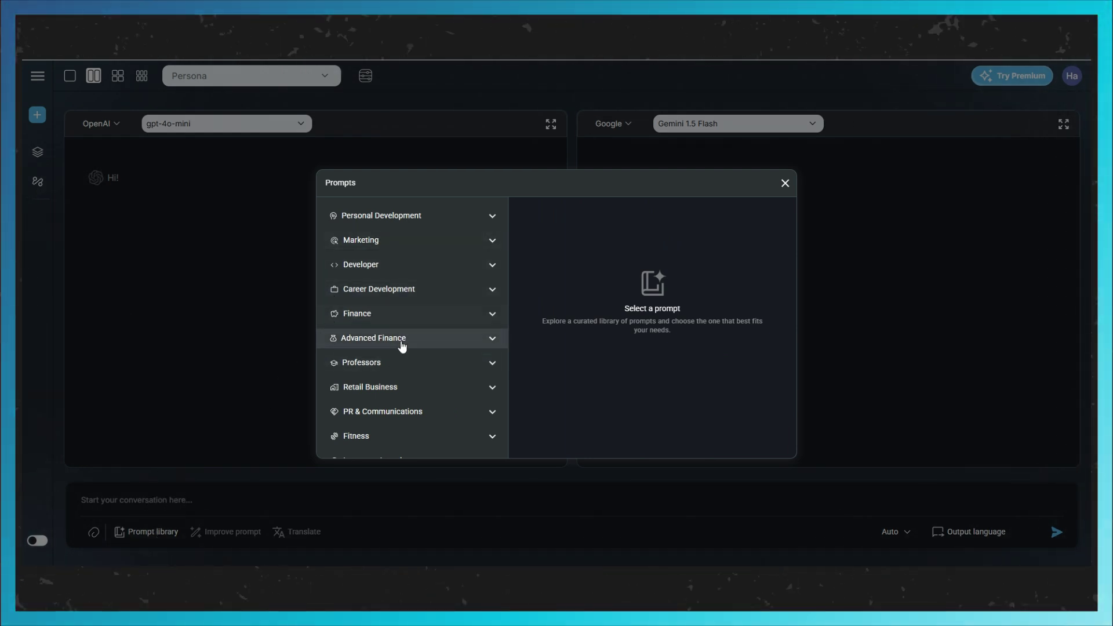
pyautogui.scroll(-1, 400, 343)
pyautogui.scroll(1, 492, 227)
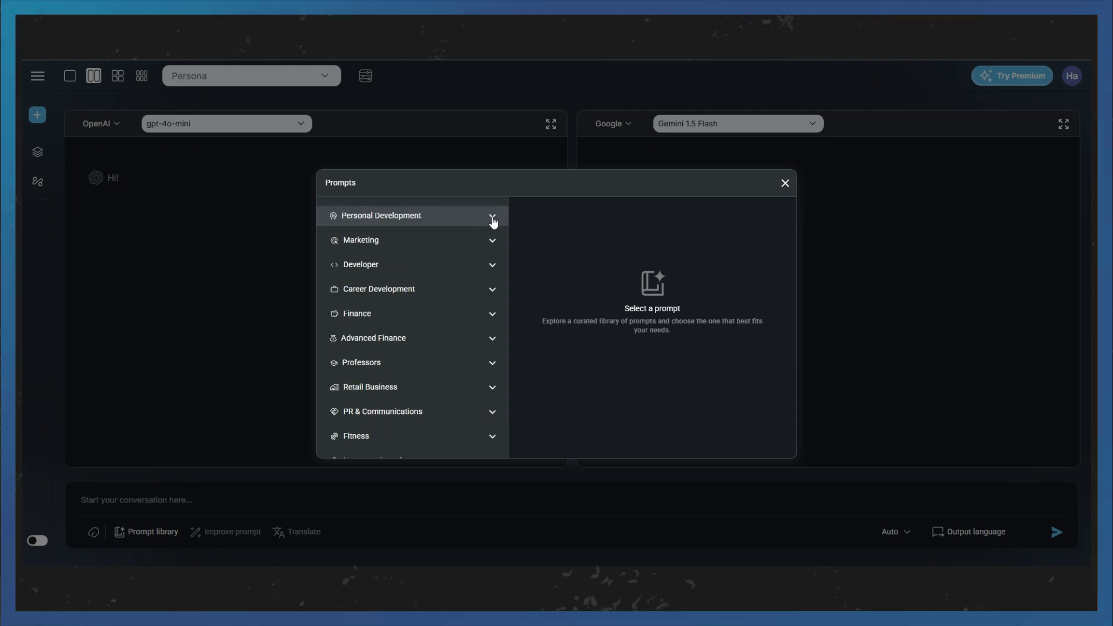
pyautogui.click(492, 219)
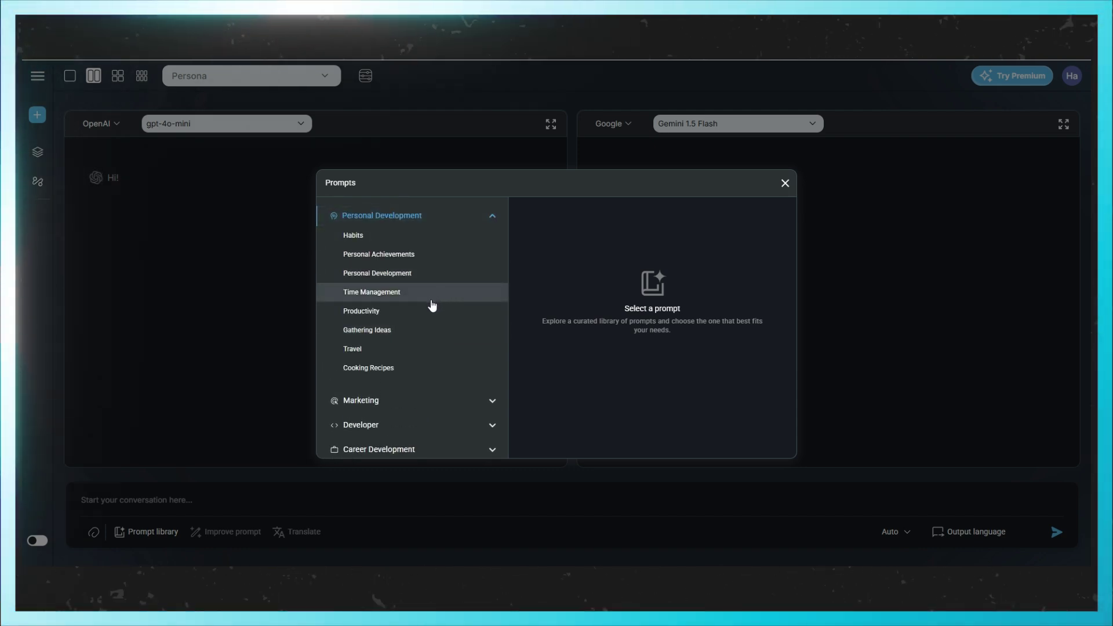
# - Browse the Productivity prompts and insert the Setting Clear Daily Goals prompt into the conversation
pyautogui.click(361, 311)
pyautogui.scroll(-6, 580, 270)
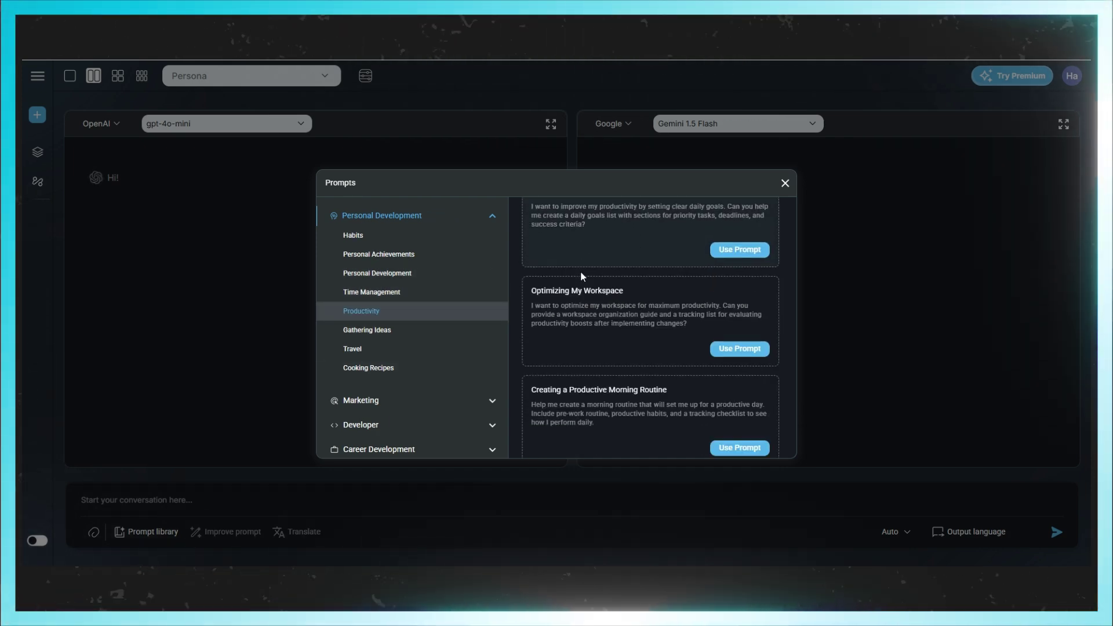
pyautogui.scroll(6, 605, 405)
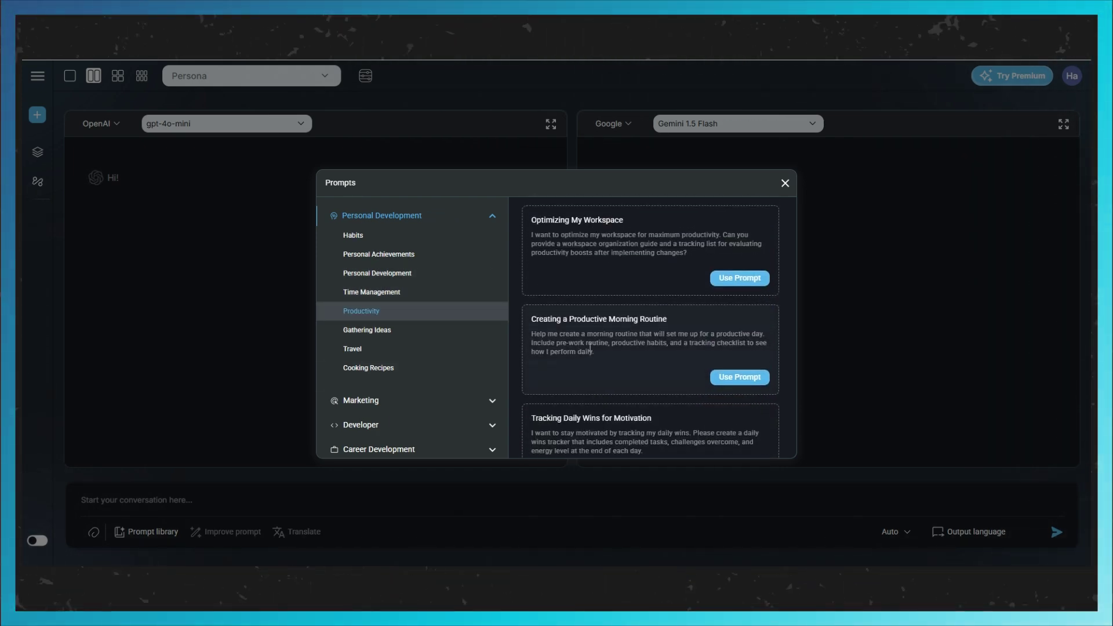
pyautogui.scroll(-6, 684, 346)
pyautogui.scroll(-2, 685, 346)
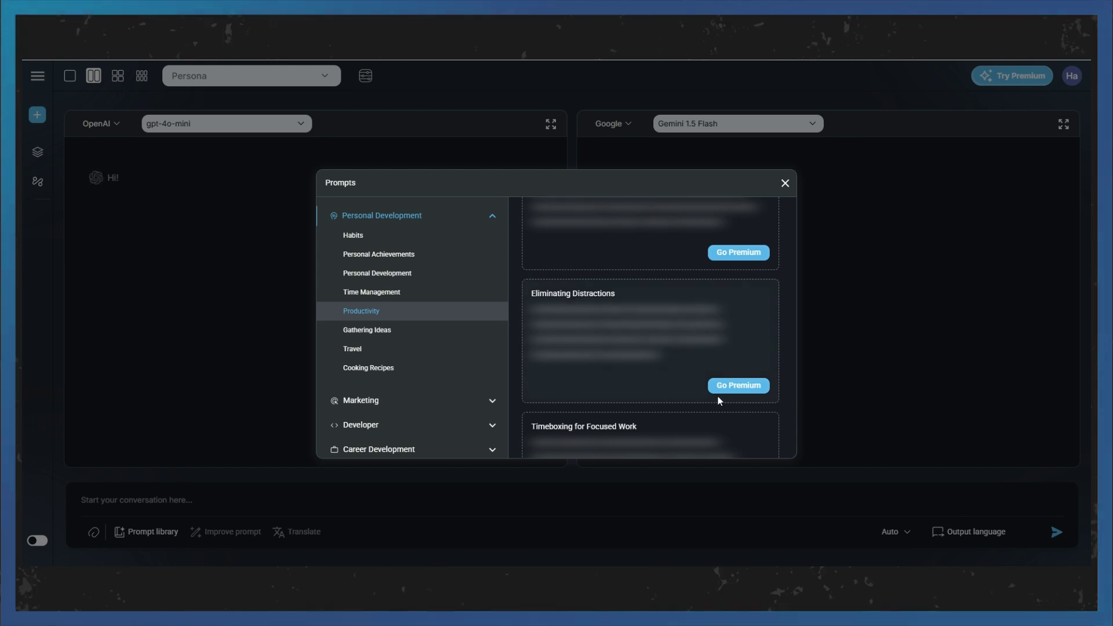
pyautogui.scroll(5, 720, 397)
pyautogui.scroll(2, 678, 391)
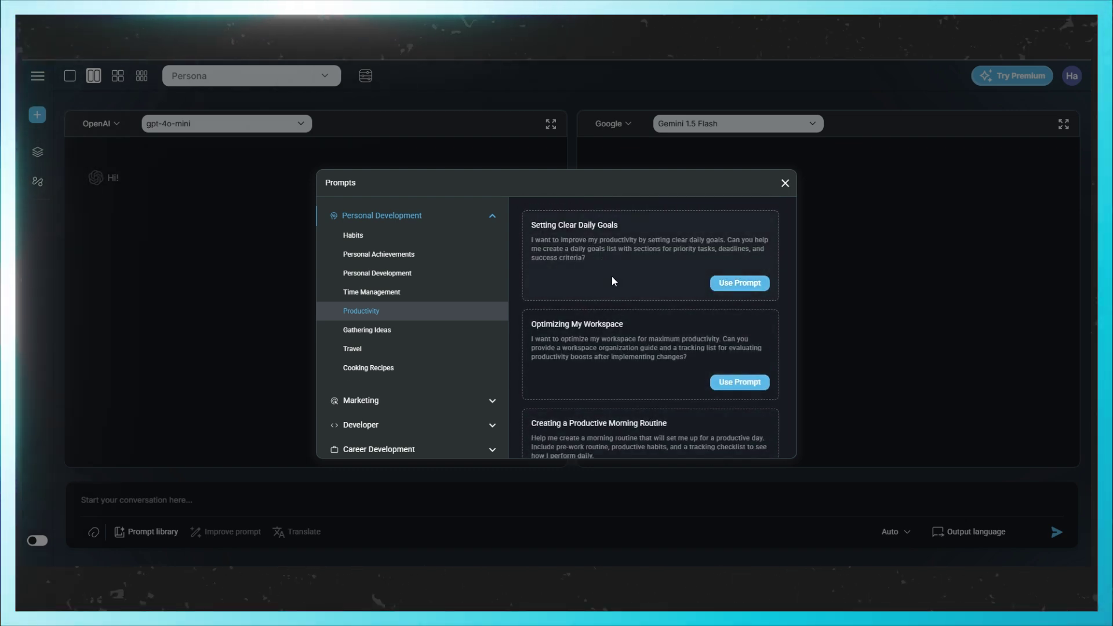
pyautogui.click(740, 284)
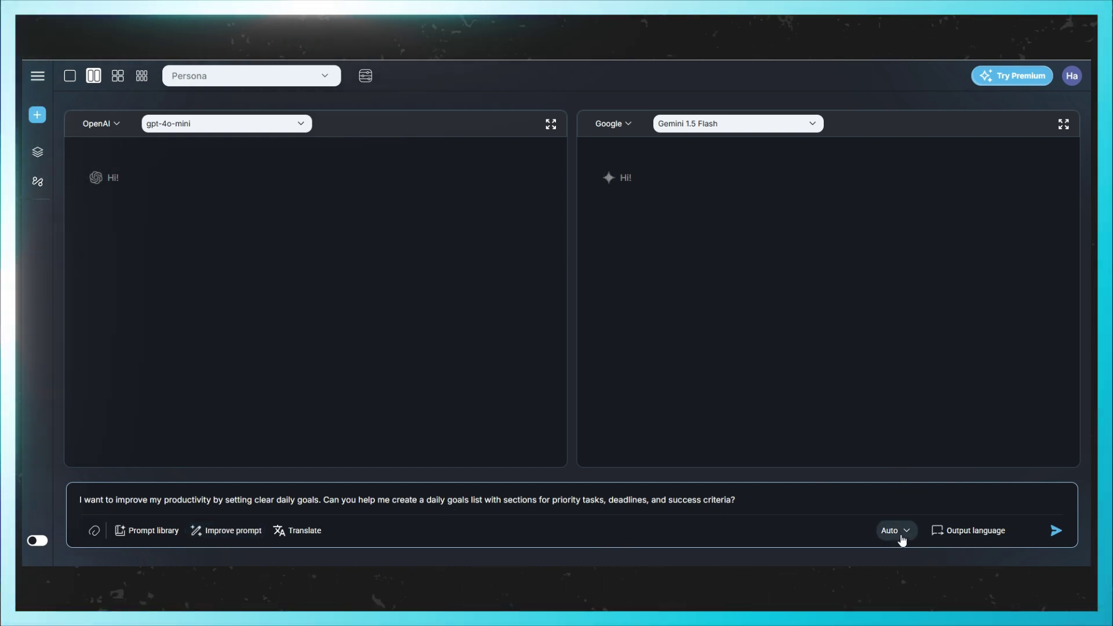
# - Set the output language to Arabic and send the daily goals prompt to both models
pyautogui.click(968, 531)
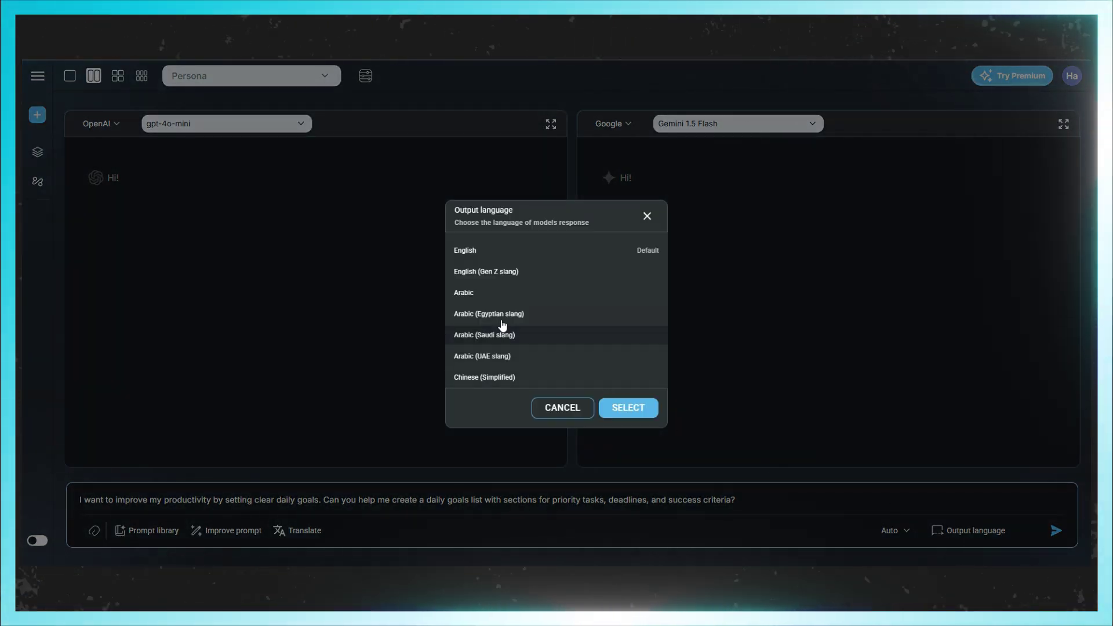
pyautogui.click(484, 294)
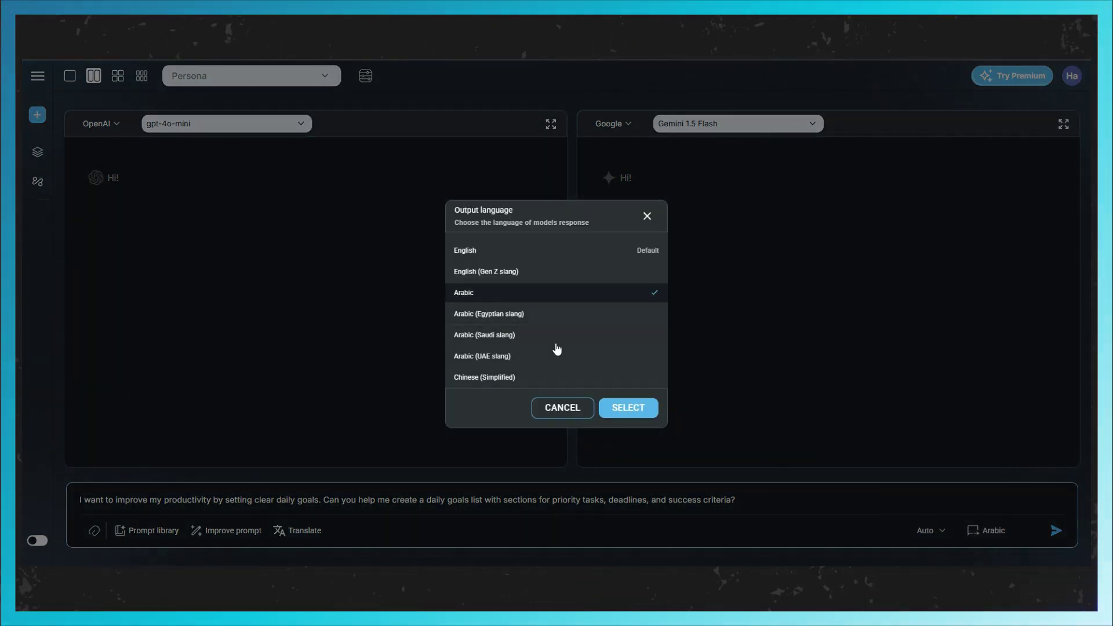
pyautogui.click(623, 408)
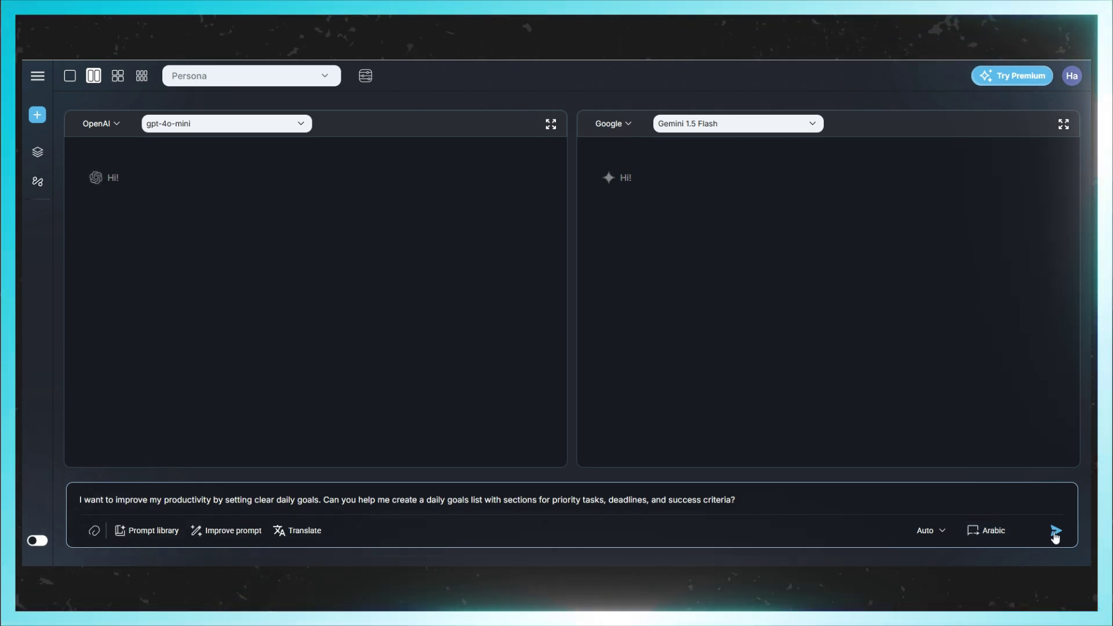
pyautogui.click(1054, 534)
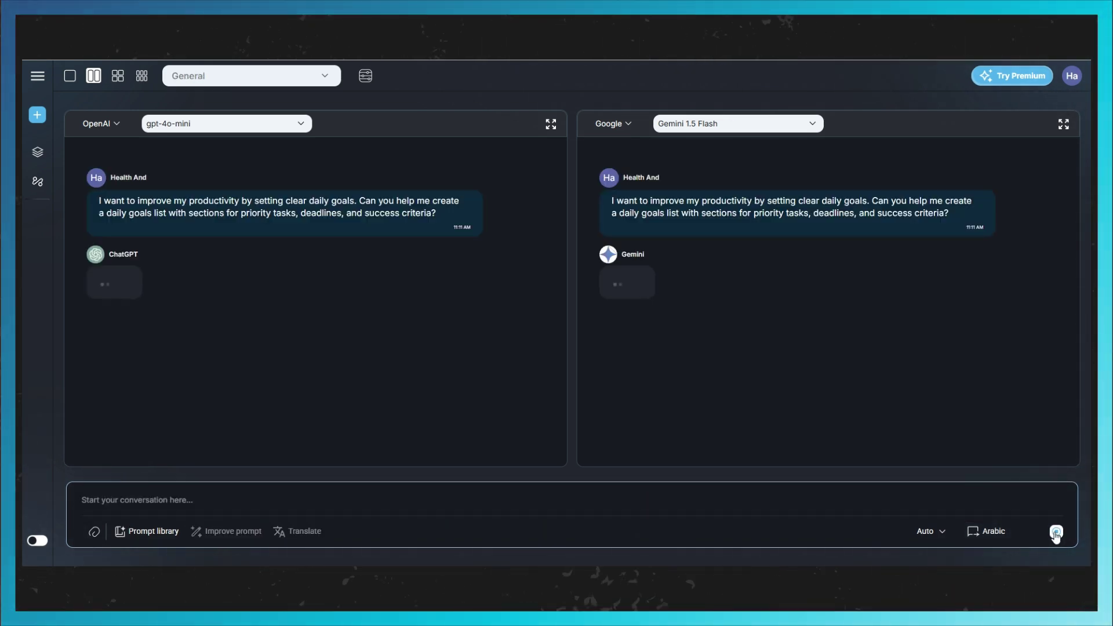
# - Read and compare the daily goals lists written by ChatGPT and Gemini
pyautogui.scroll(-1, 539, 262)
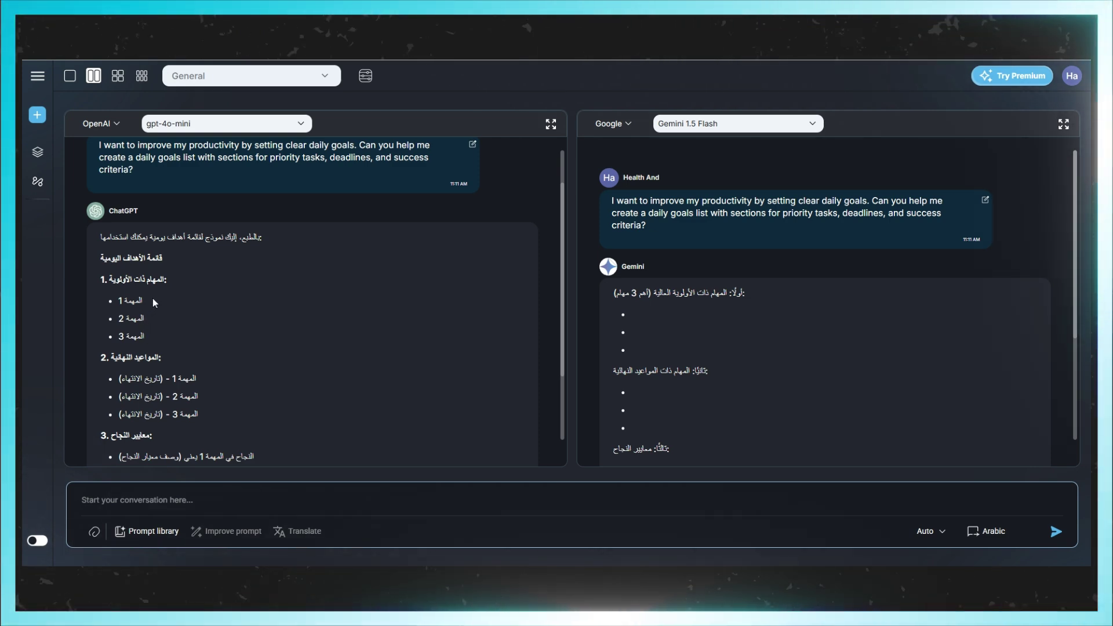
pyautogui.scroll(-1, 203, 409)
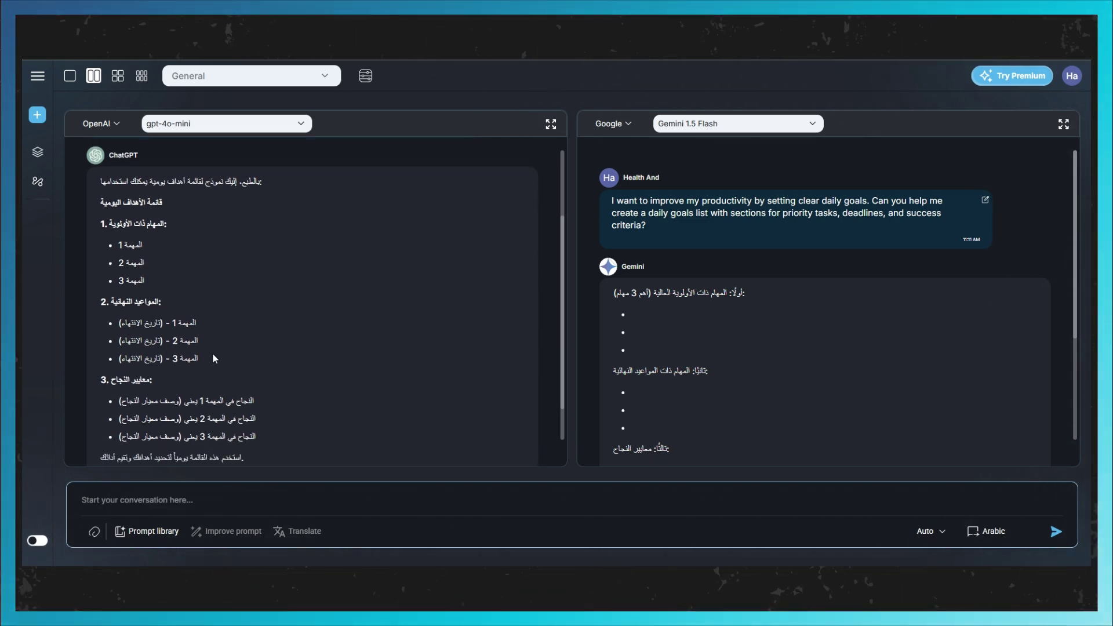
pyautogui.scroll(-1, 167, 403)
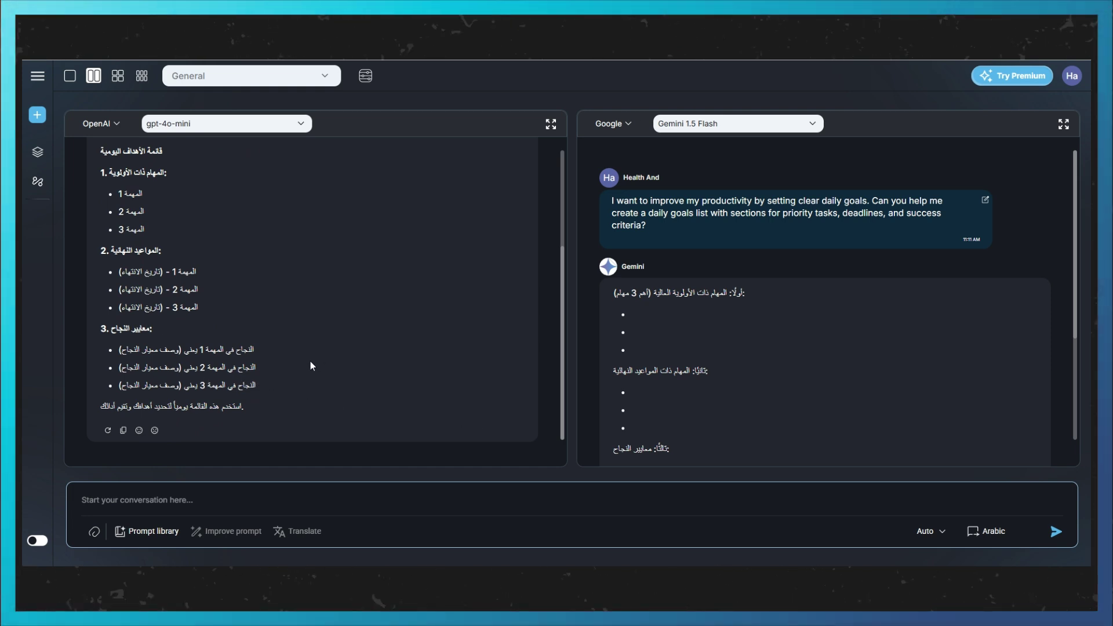
pyautogui.scroll(3, 311, 361)
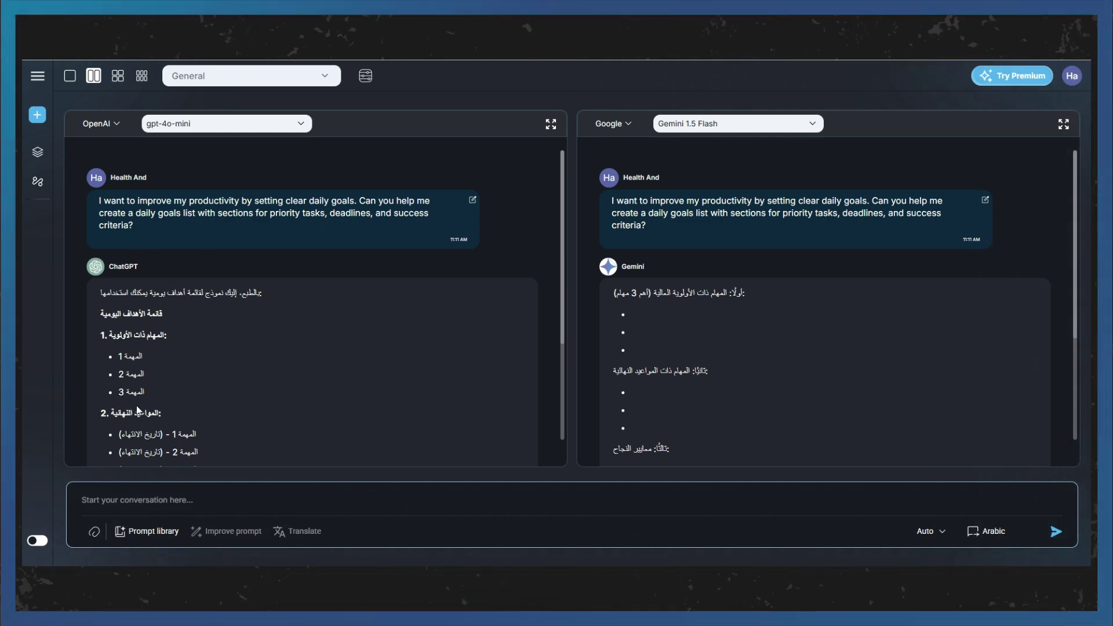
pyautogui.scroll(-3, 307, 405)
pyautogui.scroll(3, 298, 417)
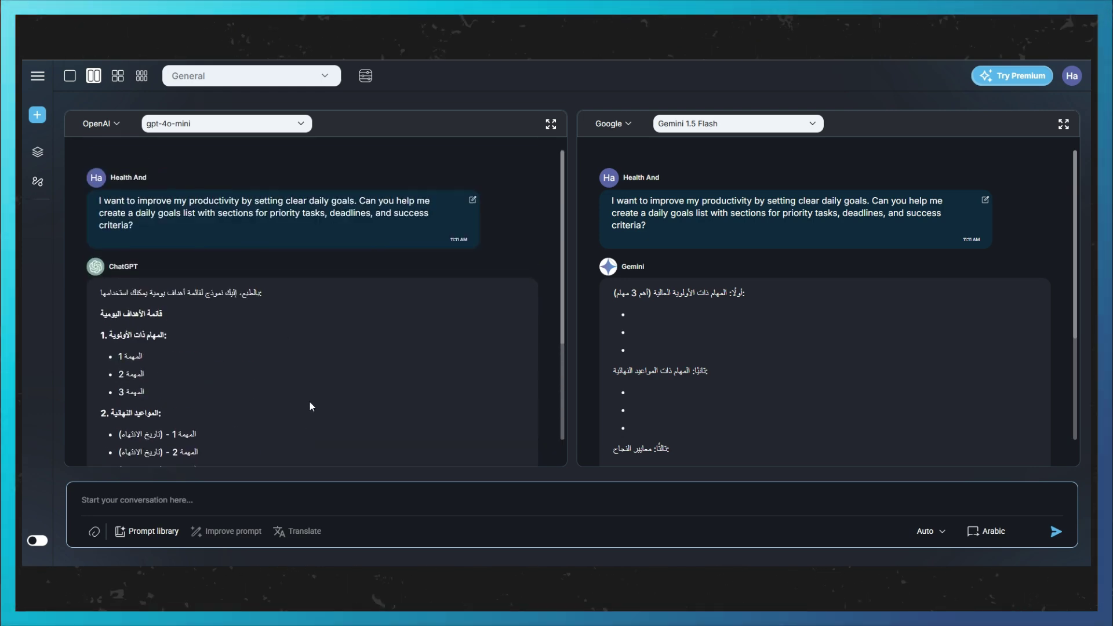
pyautogui.scroll(-3, 378, 408)
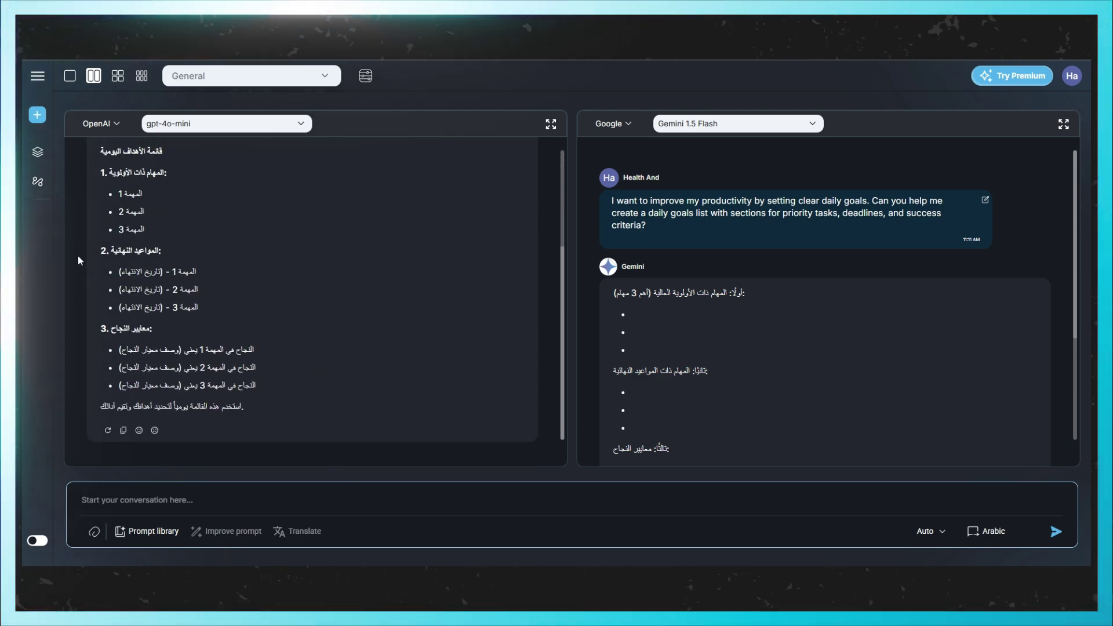
pyautogui.scroll(3, 359, 353)
pyautogui.scroll(-3, 752, 352)
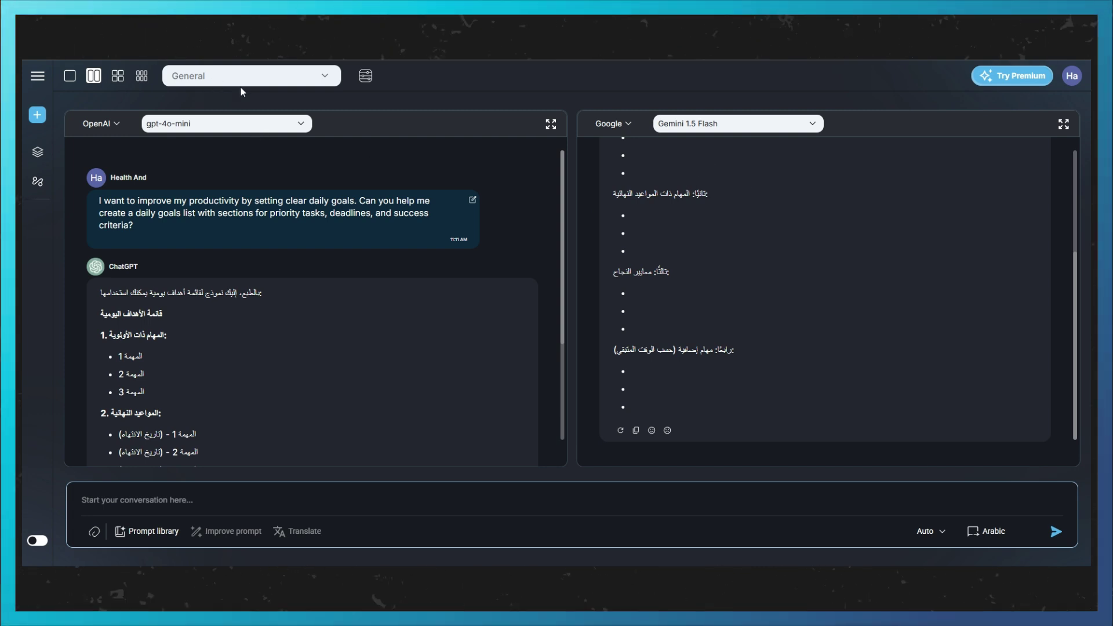
# - Show four models side by side and look through the available Anthropic Claude versions
pyautogui.click(117, 75)
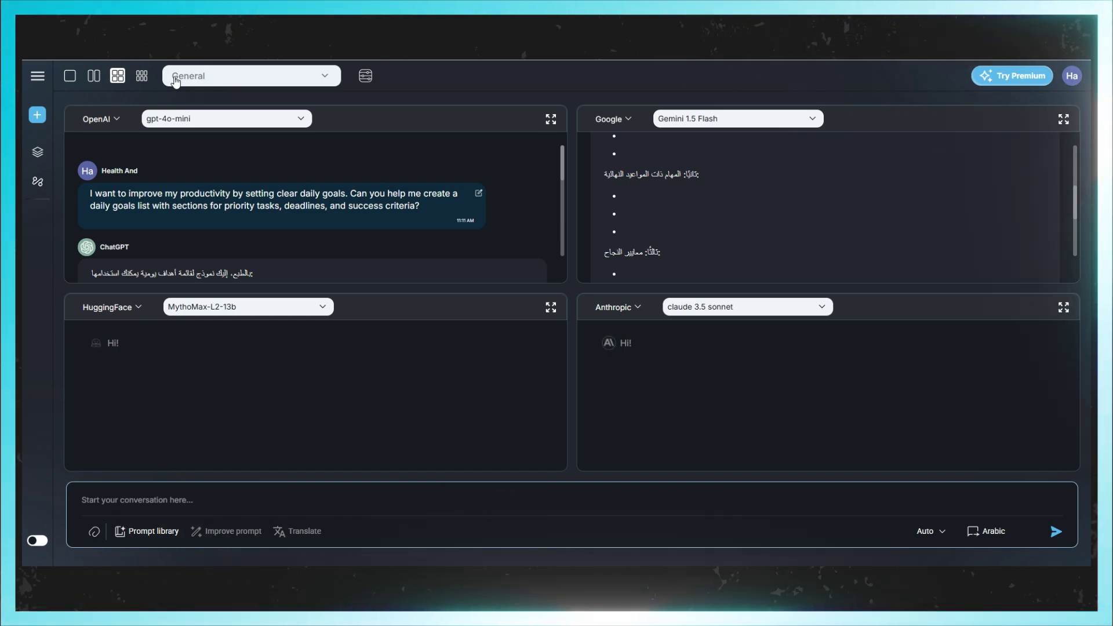
pyautogui.click(716, 308)
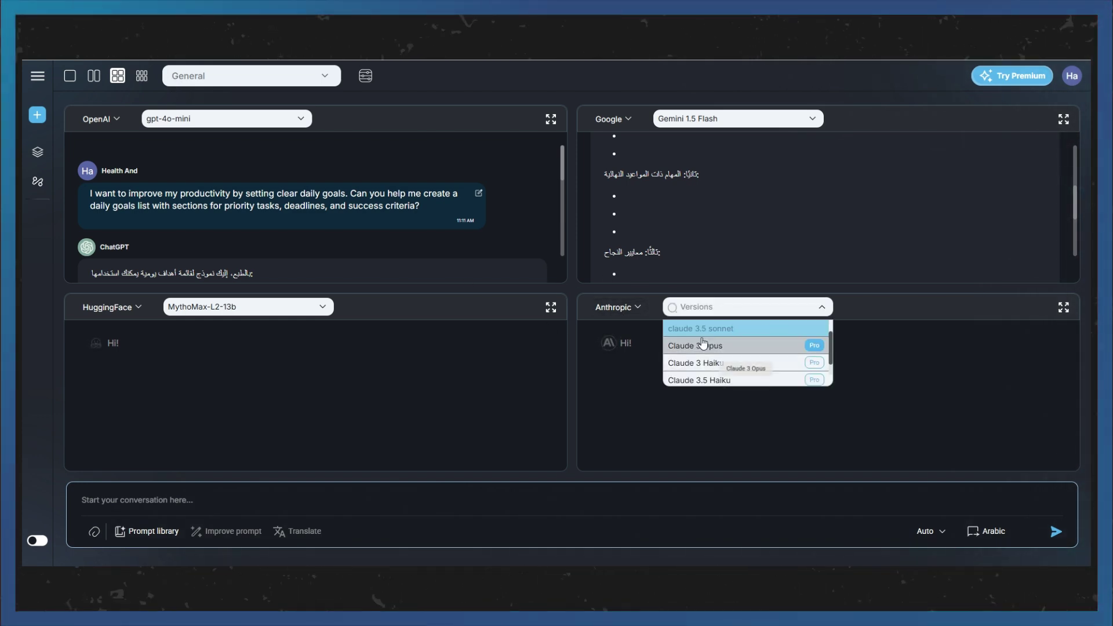
pyautogui.scroll(-1, 781, 331)
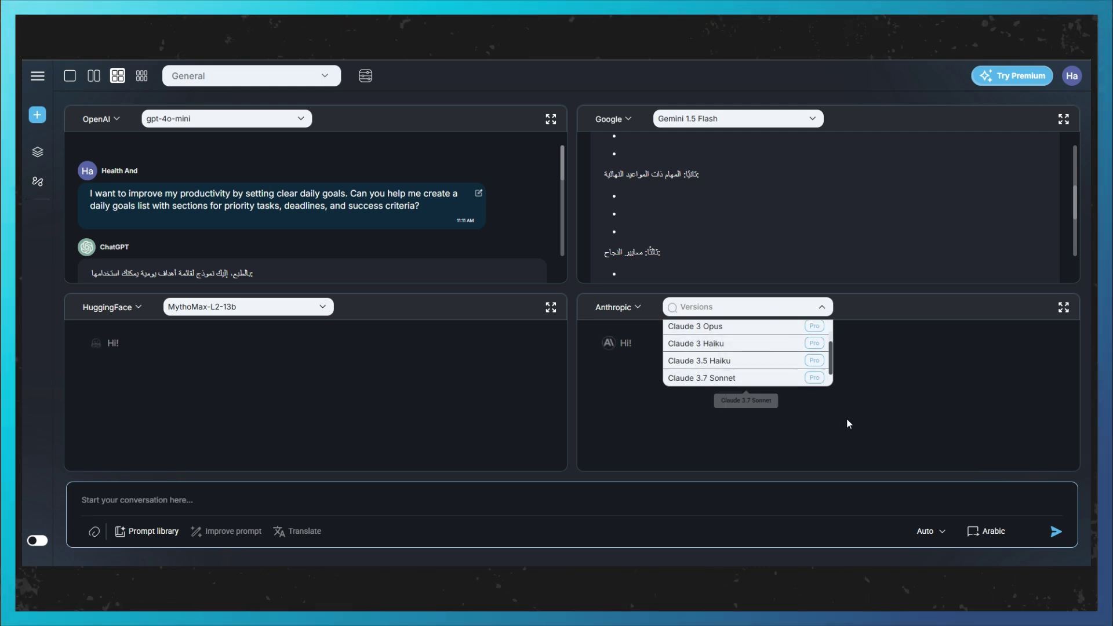
pyautogui.click(864, 457)
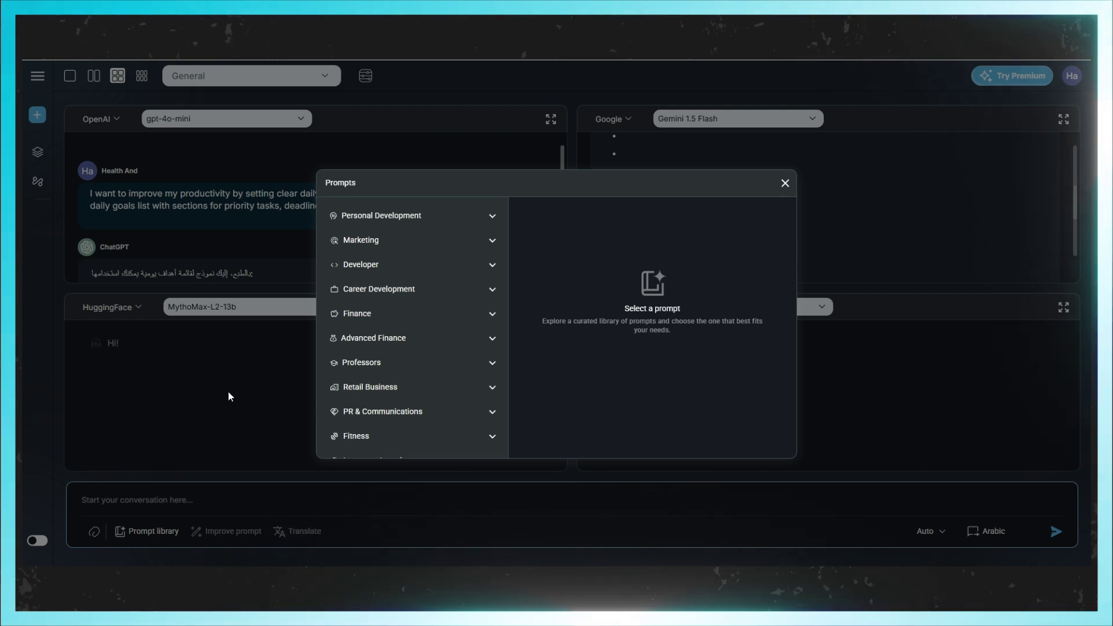
# - Start a new conversation and insert the Dairy-Free Nutrition Plan prompt from the library's Fitness Nutrition prompts
pyautogui.click(228, 391)
pyautogui.click(37, 115)
pyautogui.click(130, 531)
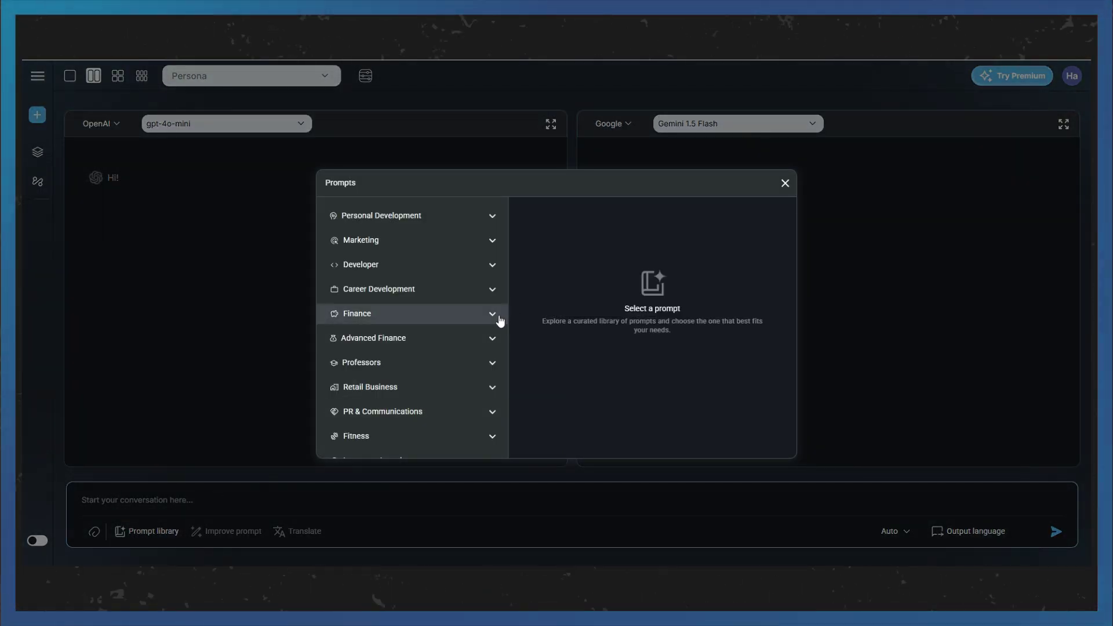
pyautogui.click(470, 436)
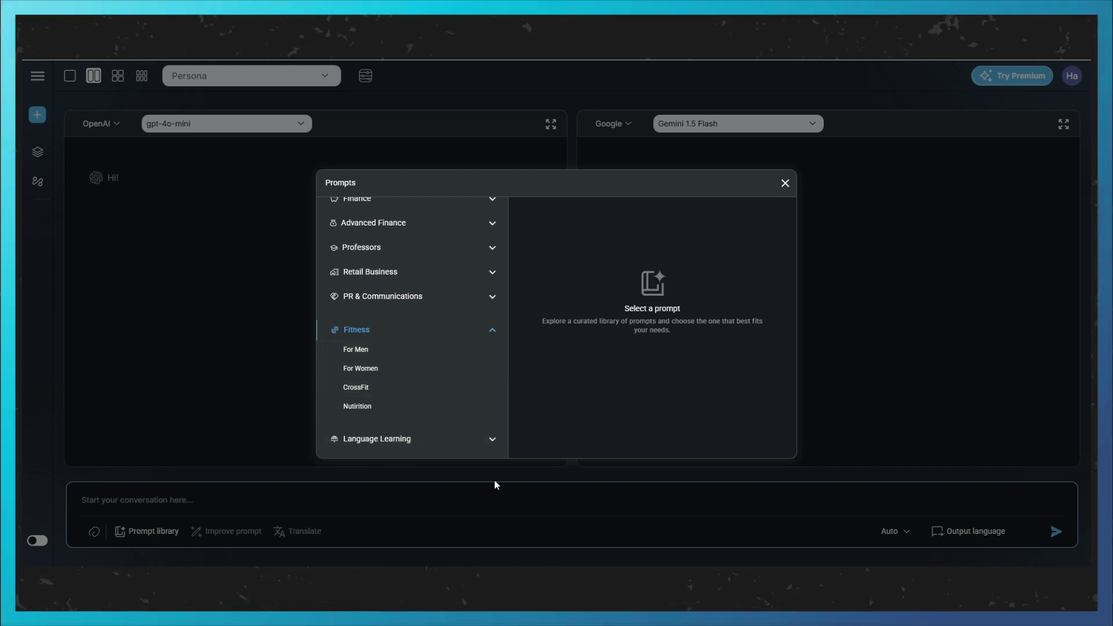
pyautogui.click(417, 407)
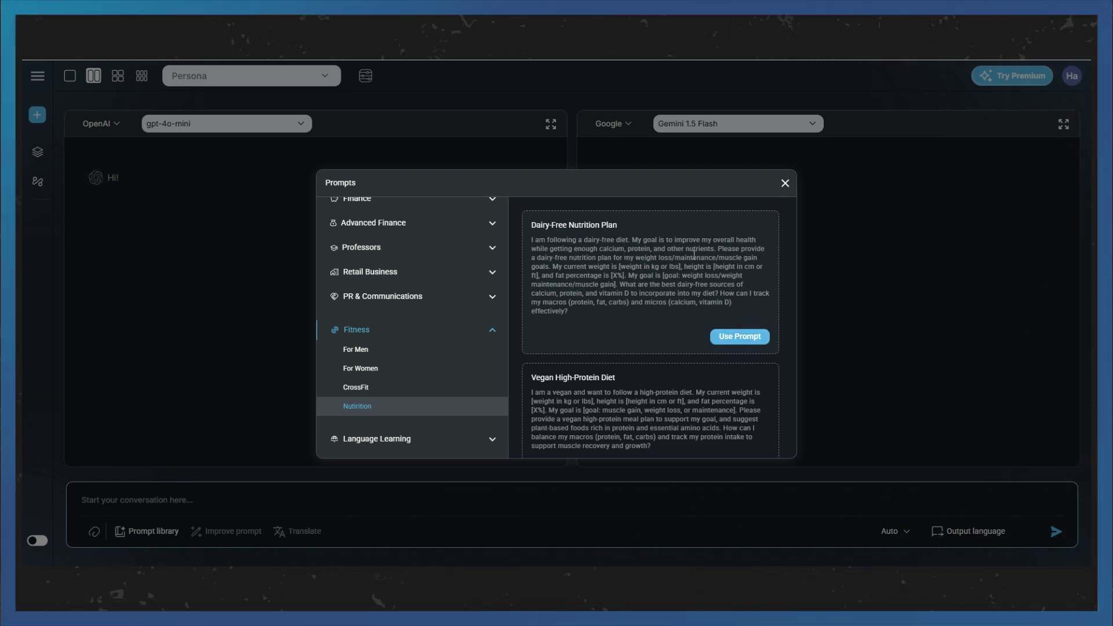
pyautogui.click(740, 336)
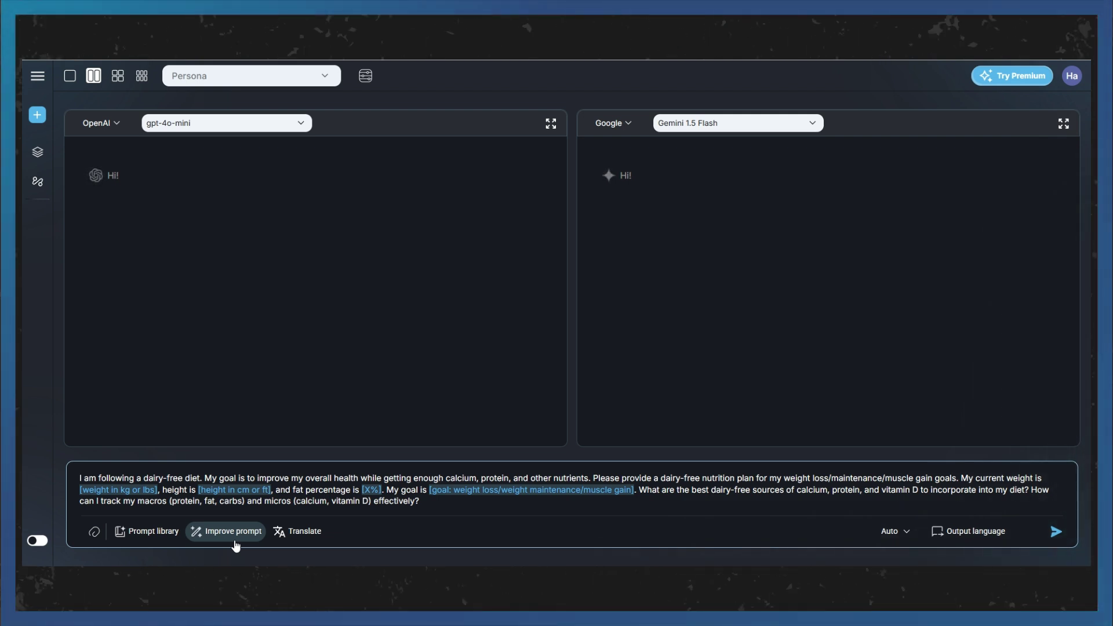
# - Translate the Arabic Deepseek v3 0324 post into English with the Translator app
pyautogui.click(42, 154)
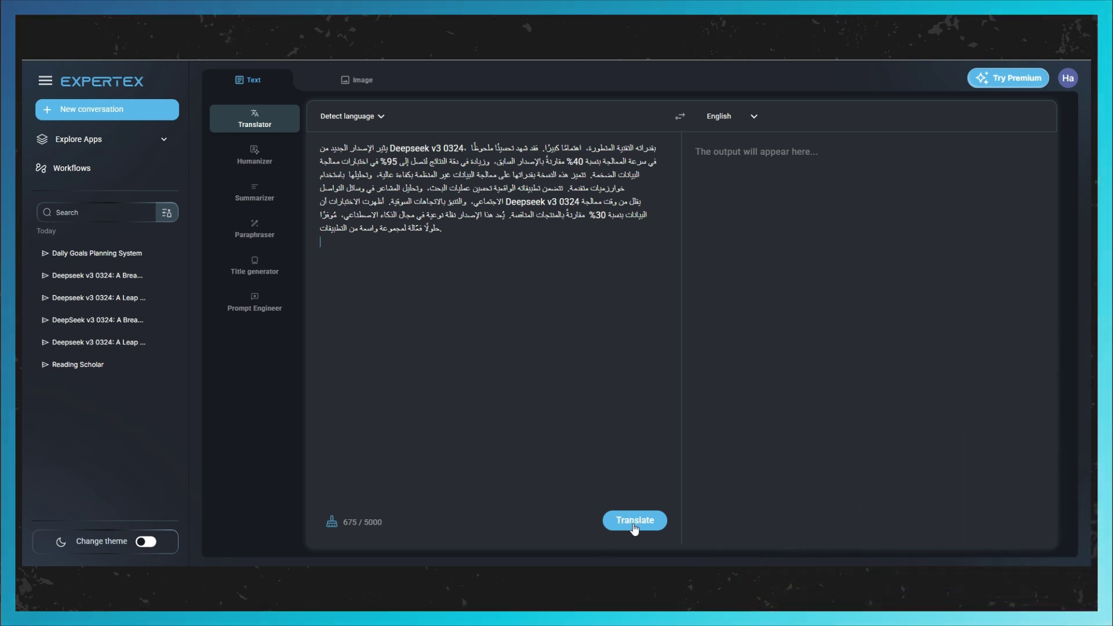
pyautogui.click(635, 529)
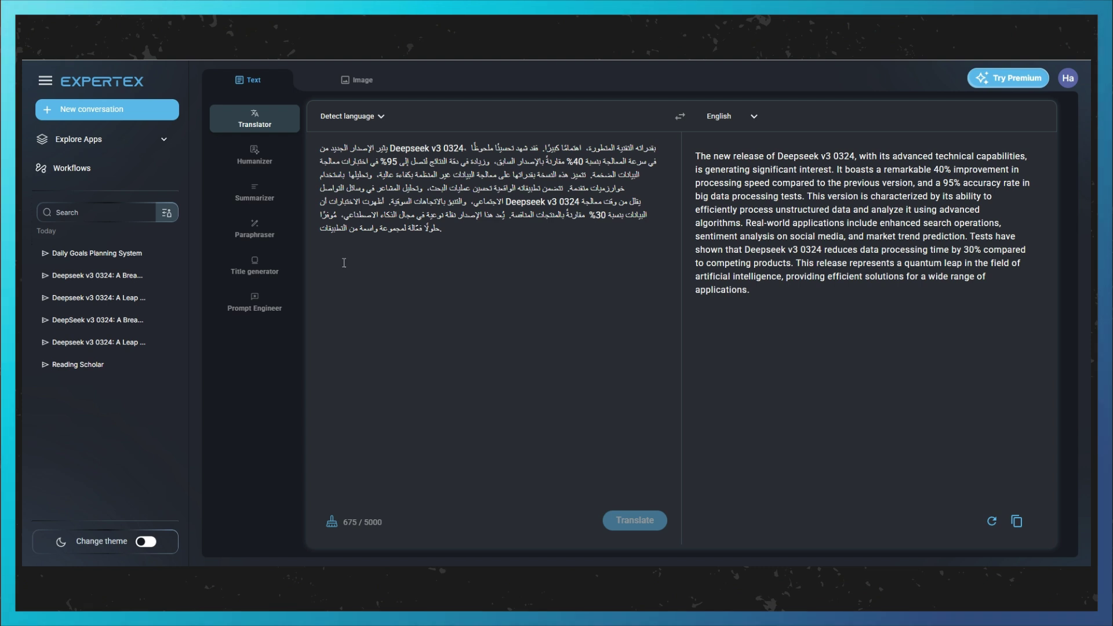
# - Paste the Arabic Deepseek v3 0324 post into the Summarizer and generate a paragraph summary
pyautogui.click(258, 194)
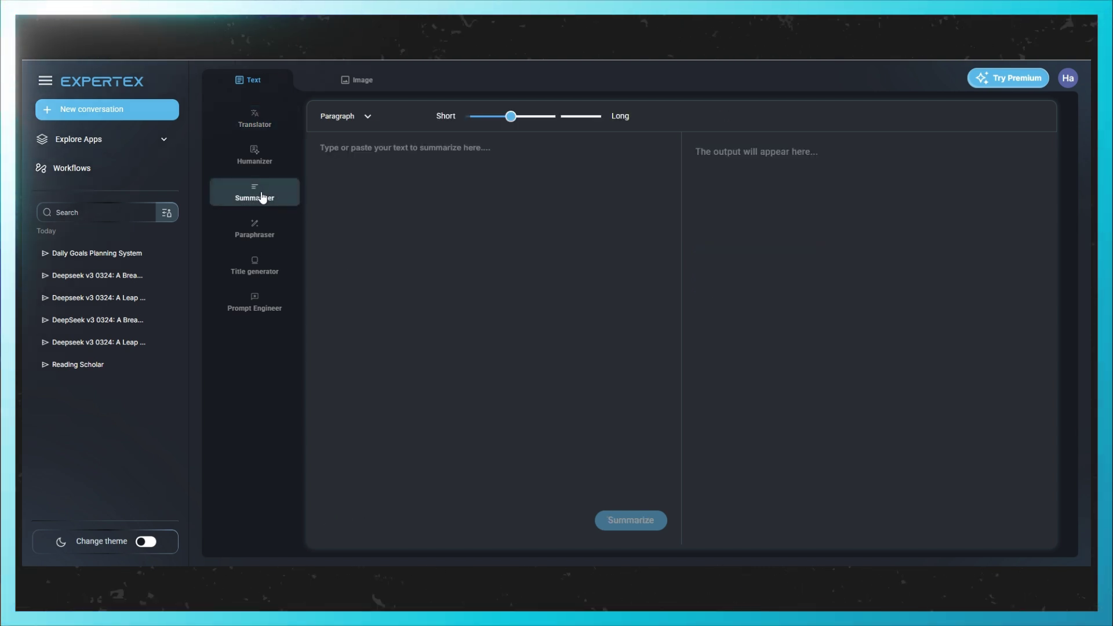
pyautogui.click(362, 152)
pyautogui.hotkey('ctrl', 'v')
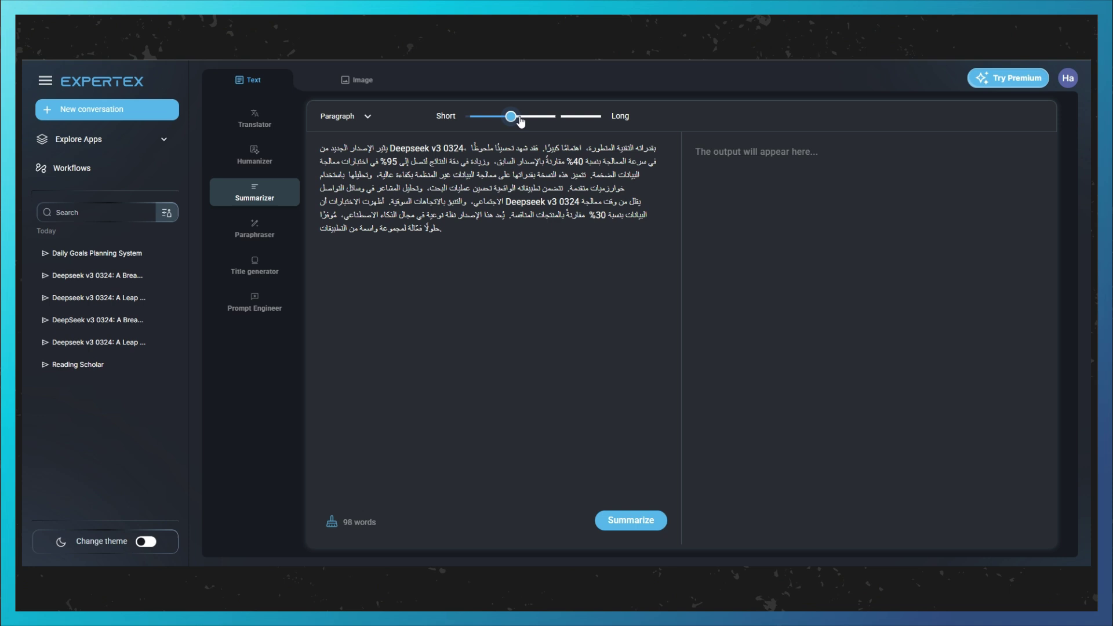
pyautogui.moveTo(514, 116)
pyautogui.mouseDown()
pyautogui.moveTo(578, 121)
pyautogui.moveTo(510, 117)
pyautogui.mouseUp()
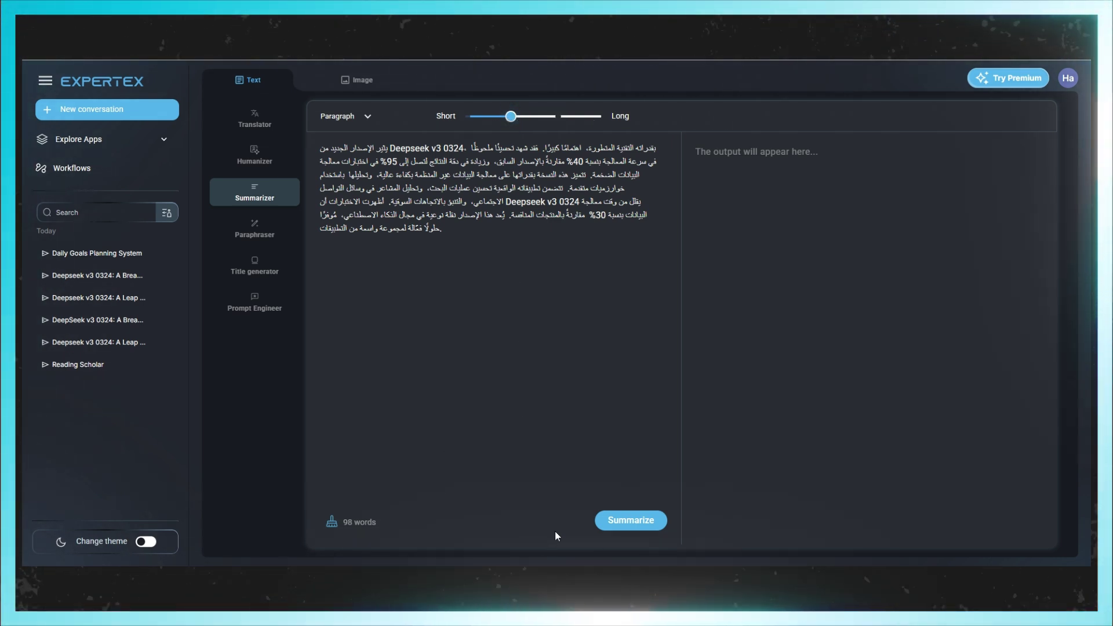
pyautogui.click(636, 522)
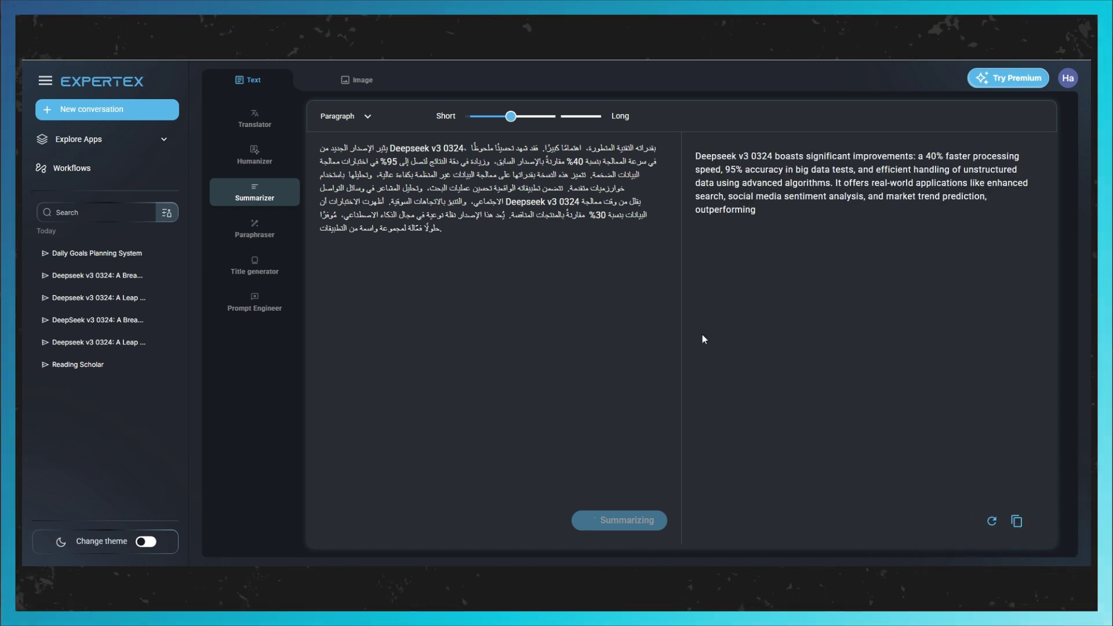
# - Paste the Arabic Deepseek v3 0324 post into the Paraphraser and rephrase it in Standard mode
pyautogui.click(254, 229)
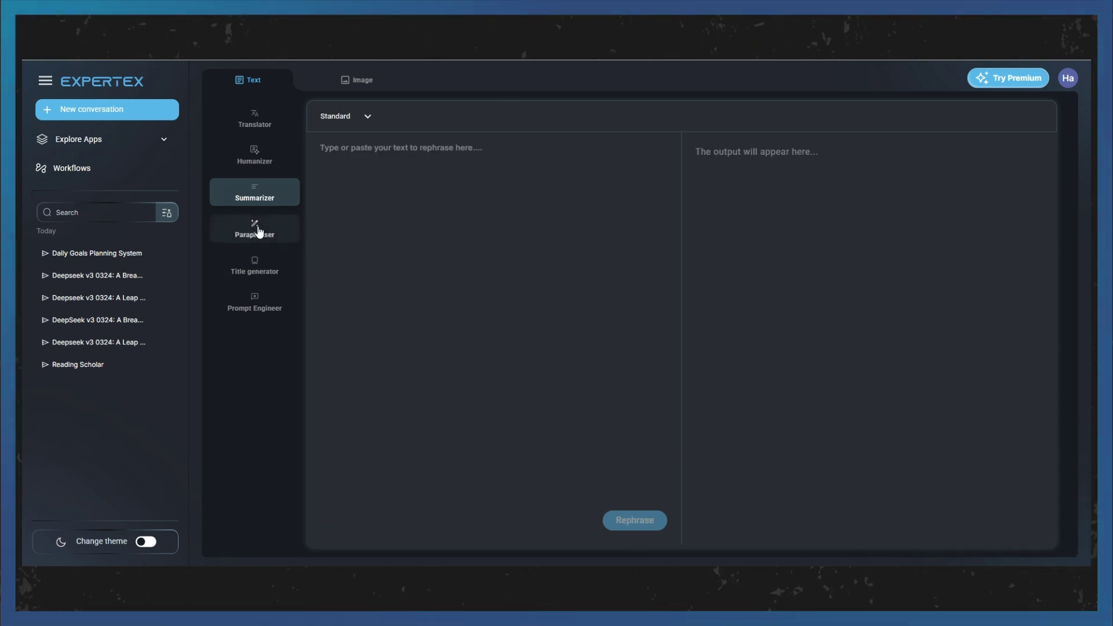
pyautogui.click(408, 154)
pyautogui.hotkey('ctrl', 'v')
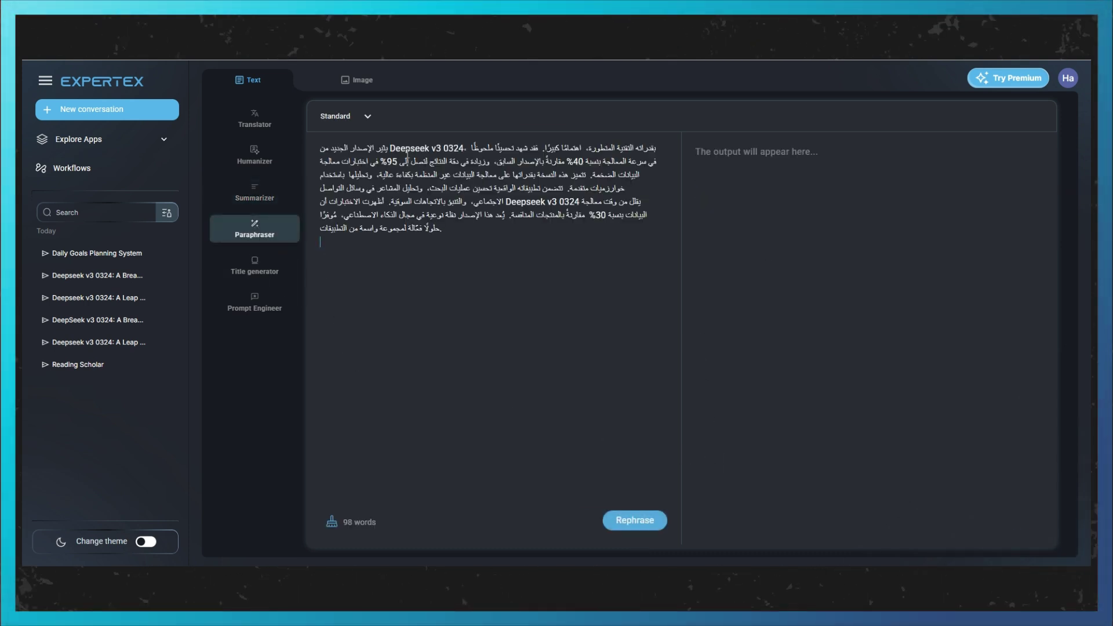
pyautogui.click(611, 529)
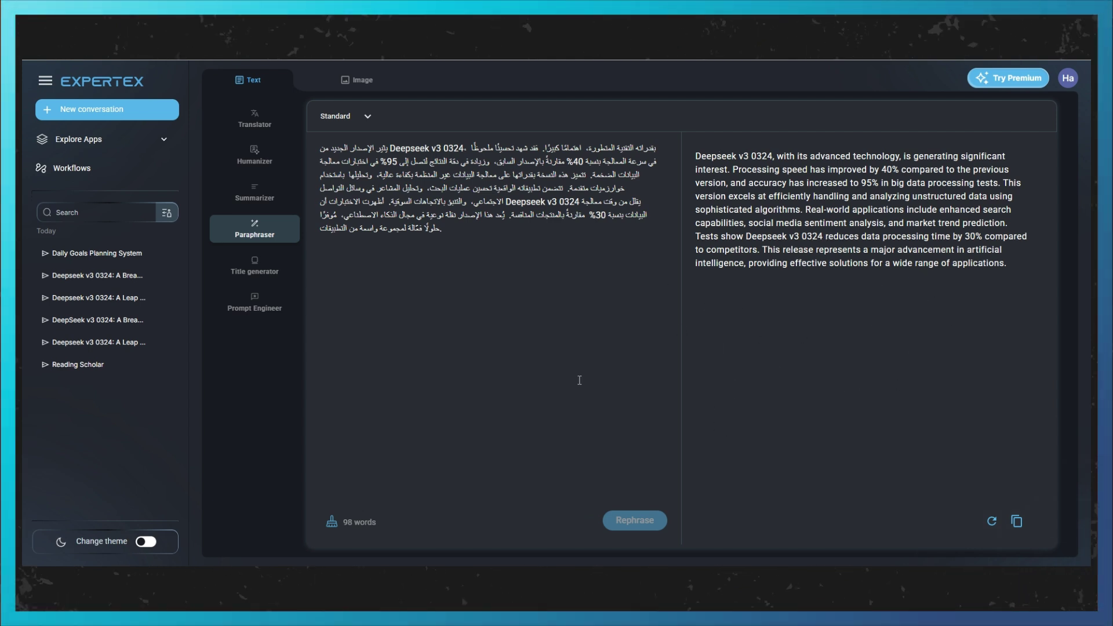
# - Generate General titles for the Arabic Deepseek v3 0324 post with the Title generator, and generate a prompt from it with Prompt Engineer
pyautogui.click(255, 265)
pyautogui.click(435, 147)
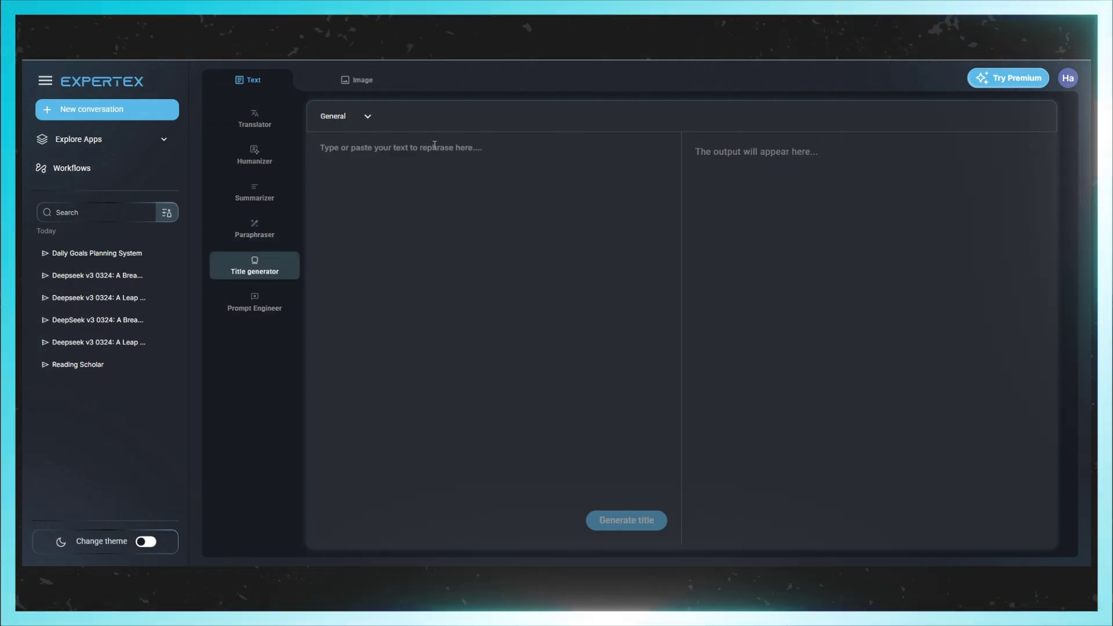
pyautogui.write('يثير الإصدار الجديد من Deepseek v3 0324، اهتمامًا كبيرًا بقدراته التقنية المتطورة. فقد شهد تحسينًا ملحوظًا في سرعة المعالجة بنسبة 40% مقارنةً بالإصدار السابق، وزيادة في دقة النتائج لتصل إلى 95% في اختبارات معالجة البيانات الضخمة. تتميز هذه النسخة بقدراتها على معالجة البيانات عبر المنظمة بكفاءة عالية، وتحليلها باستخدام خوارزميات متقدمة. تتضمن تطبيقاته الواقعية تحسين عمليات البحث، وتحليل المشاعر في وسائل التواصل الاجتماعي، والتنبؤ بالاتجاهات السوقية. أظهرت الاختبارات أن Deepseek v3 0324 يقلل من وقت معالجة البيانات بنسبة 30% مقارنةً بالمنتجات المنافسة. يُعد هذا الإصدار نقلة نوعية في مجال الذكاء الاصطناعي، مُوفرًا حلولًا فعّالة لمجموعة واسعة من التطبيقات.')
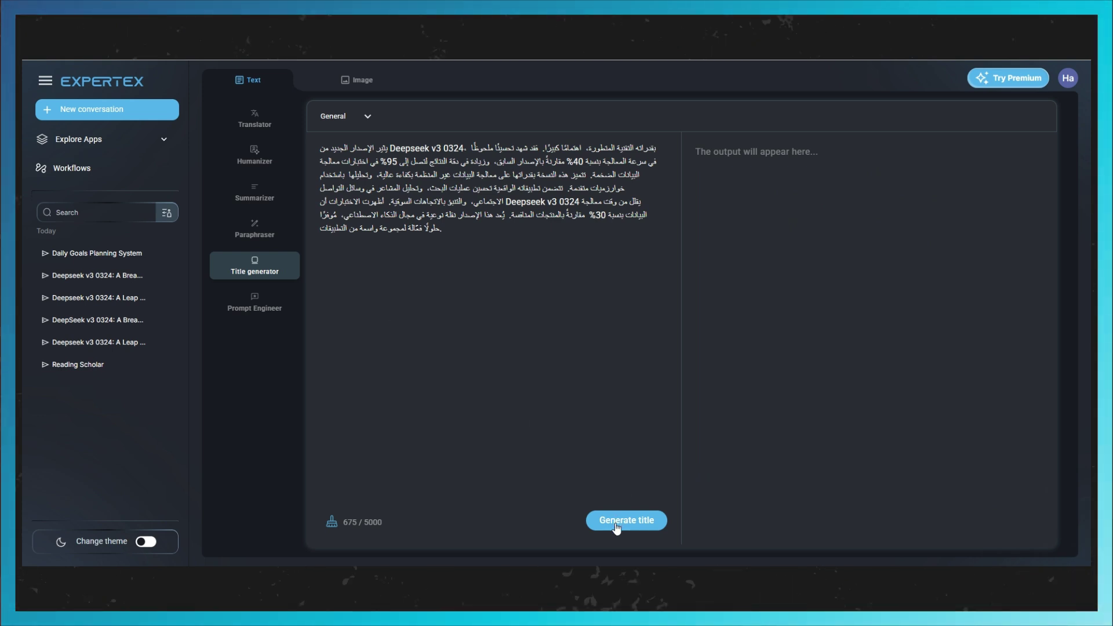
pyautogui.click(616, 523)
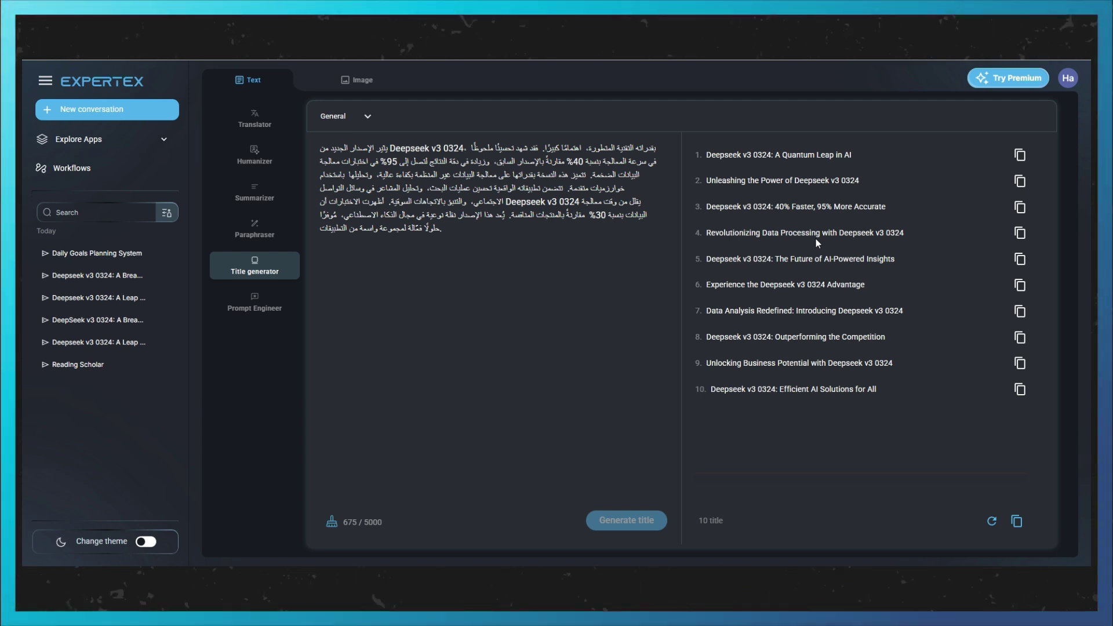
pyautogui.click(262, 308)
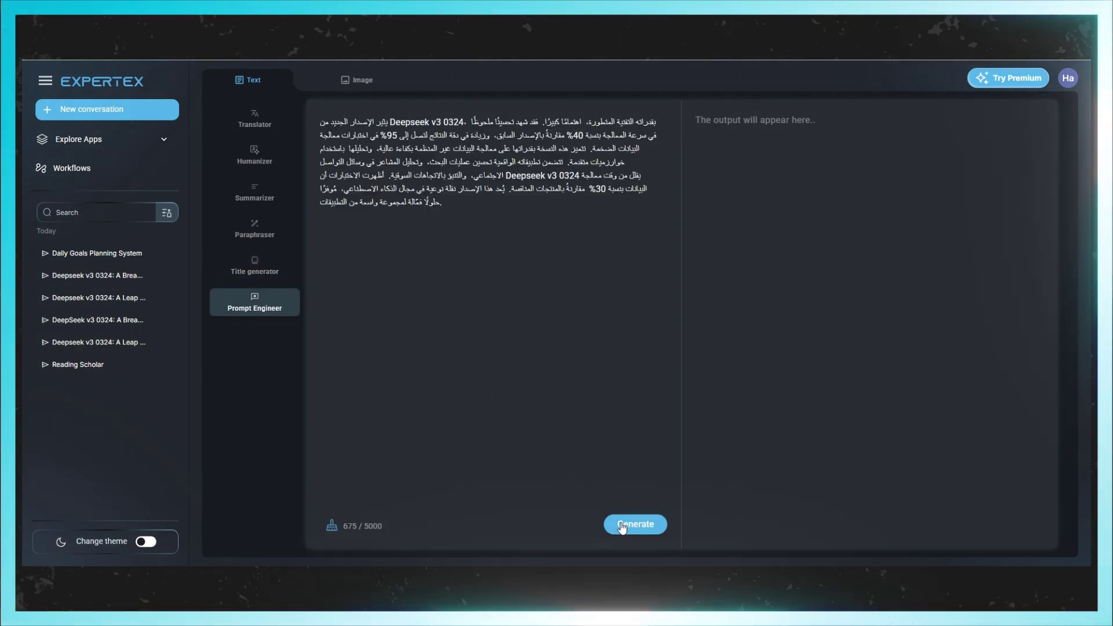
pyautogui.click(620, 525)
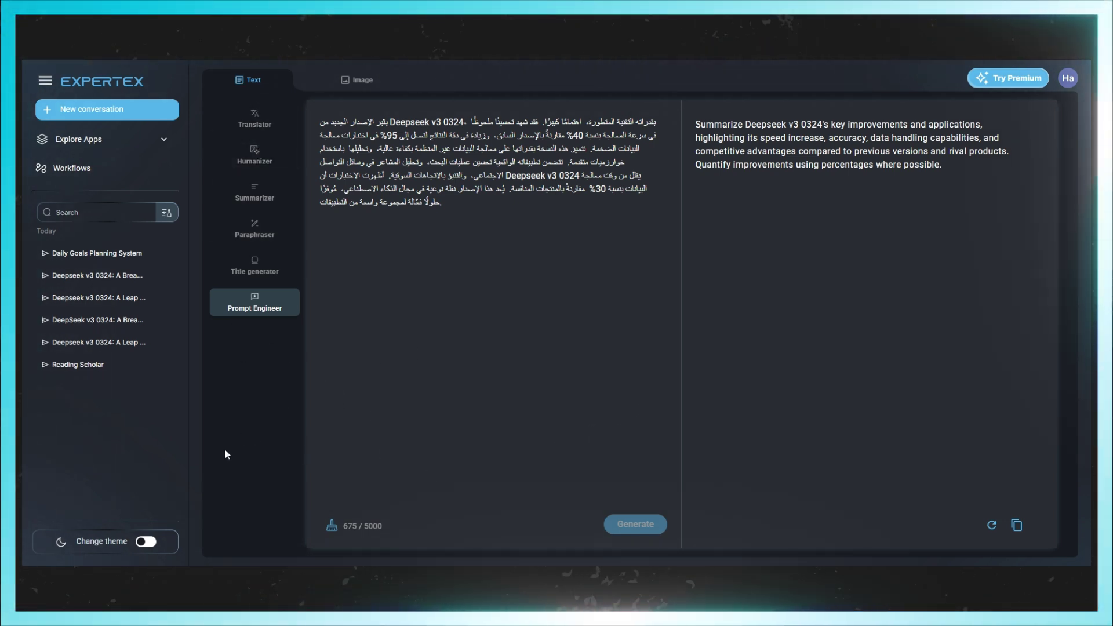
# - Start a new conversation and switch the chat from Auto to image generation mode
pyautogui.click(53, 115)
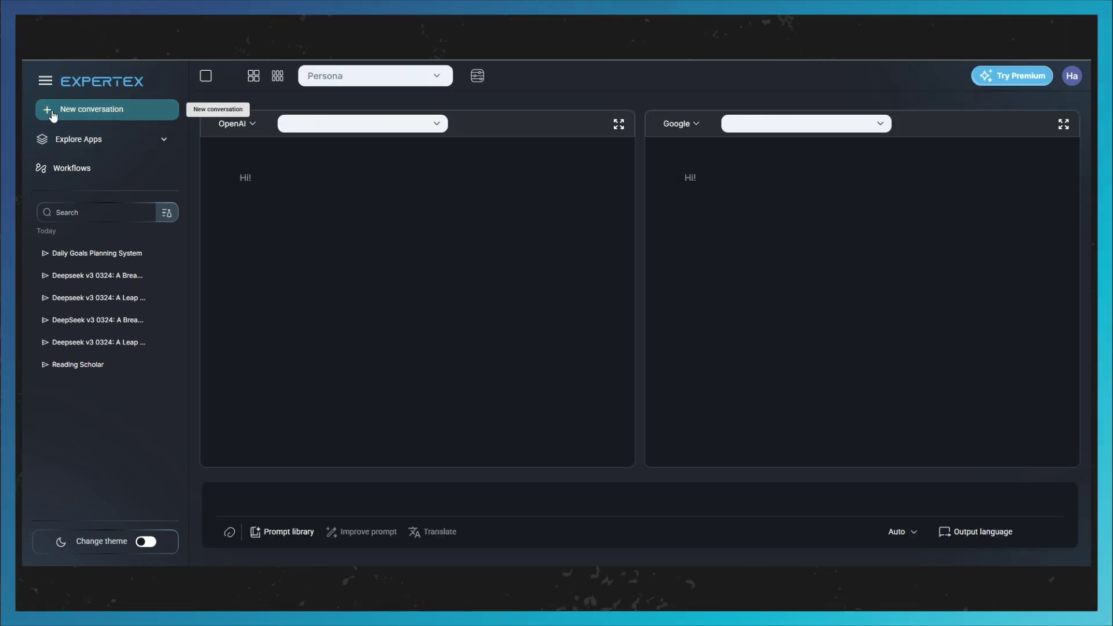
pyautogui.click(258, 83)
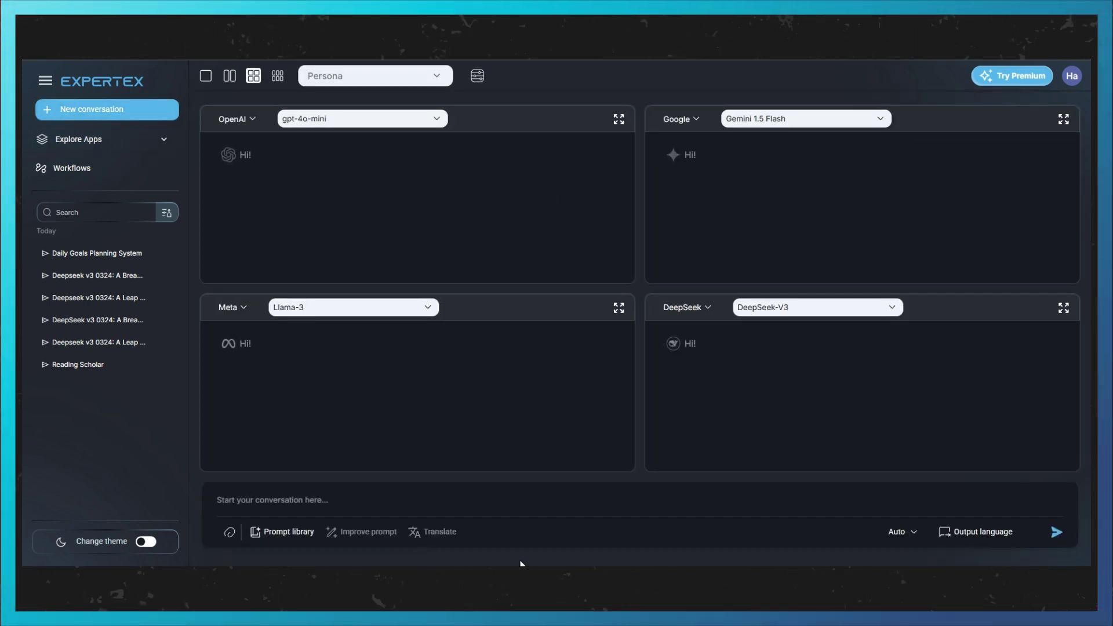
pyautogui.click(900, 531)
pyautogui.click(981, 472)
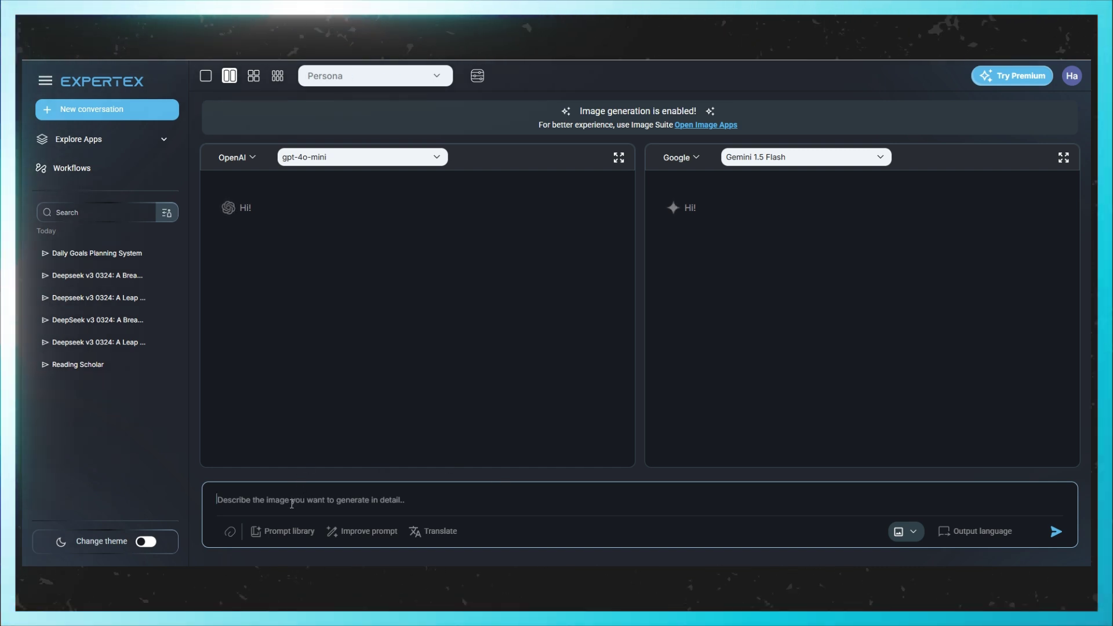
# - Write the image prompt "Generate a realistic image for a man is reading a book with high details and resolution."
pyautogui.write('G')
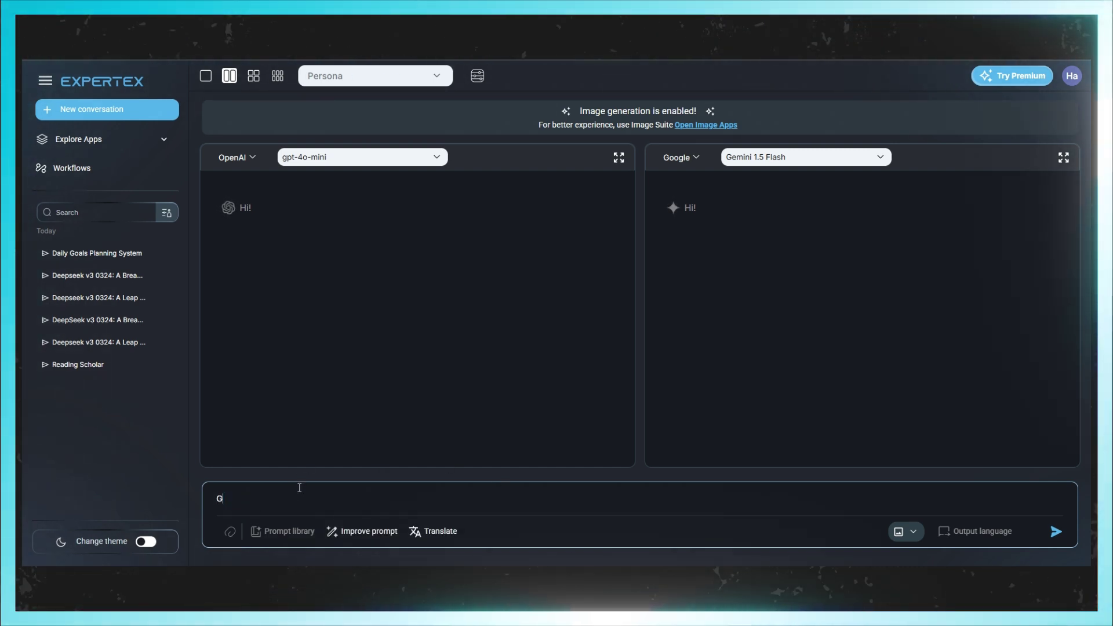
pyautogui.write('enerate an')
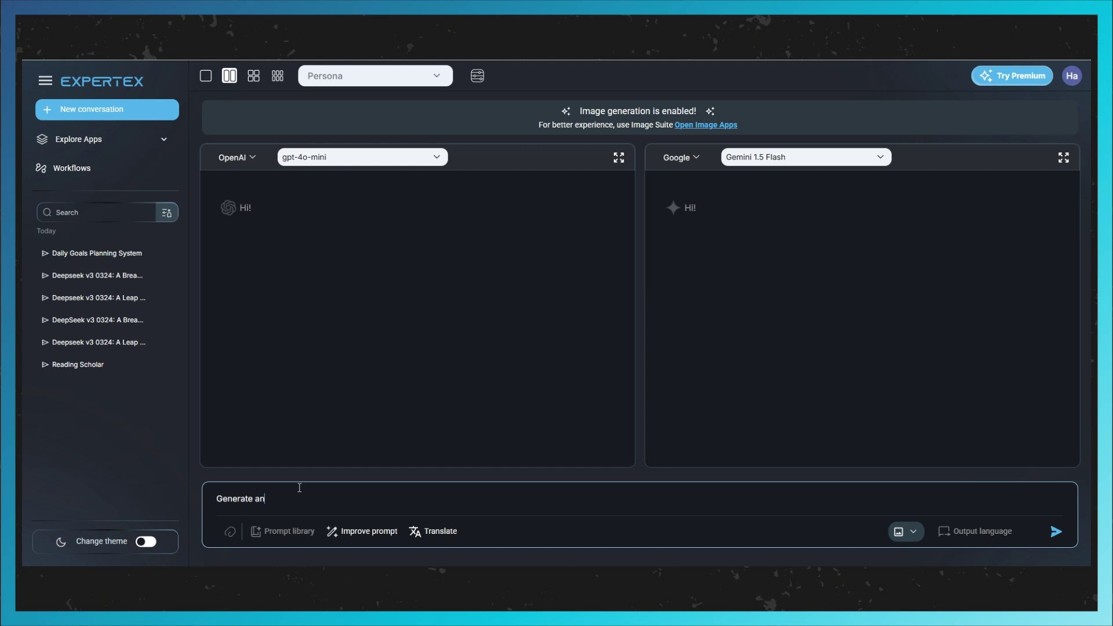
pyautogui.press('BackSpace')
pyautogui.write('realist')
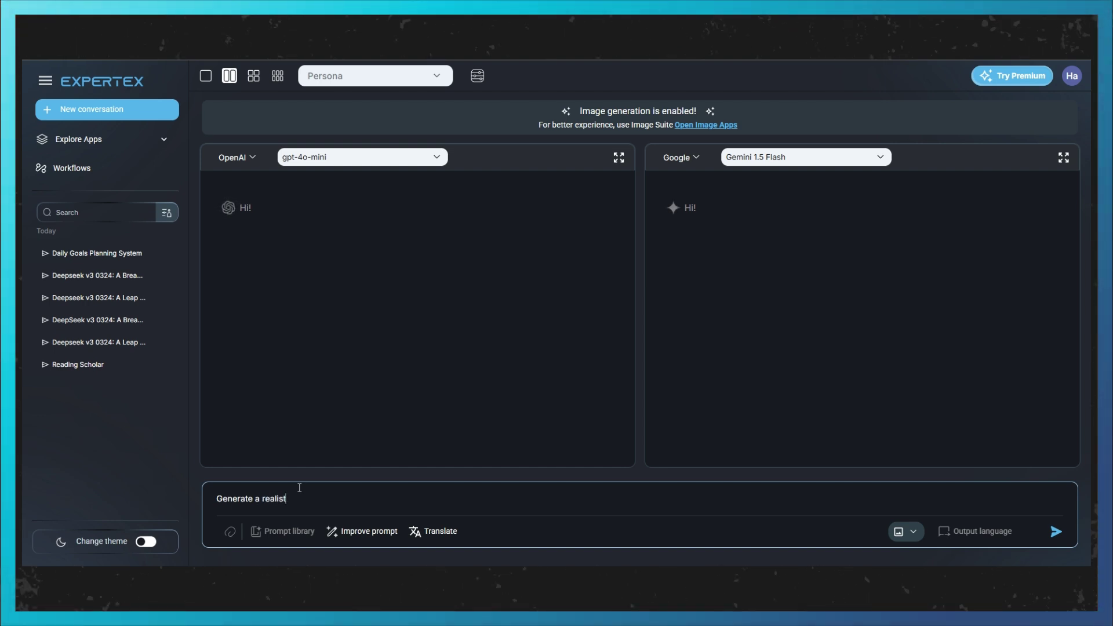
pyautogui.write('ic image f')
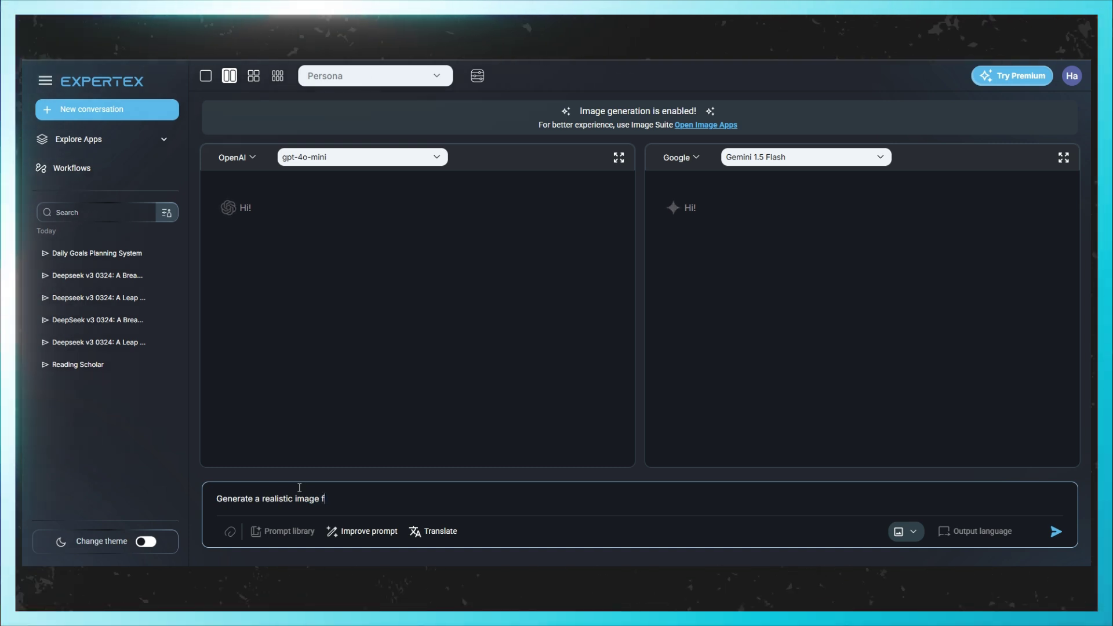
pyautogui.write('or a man is reading a')
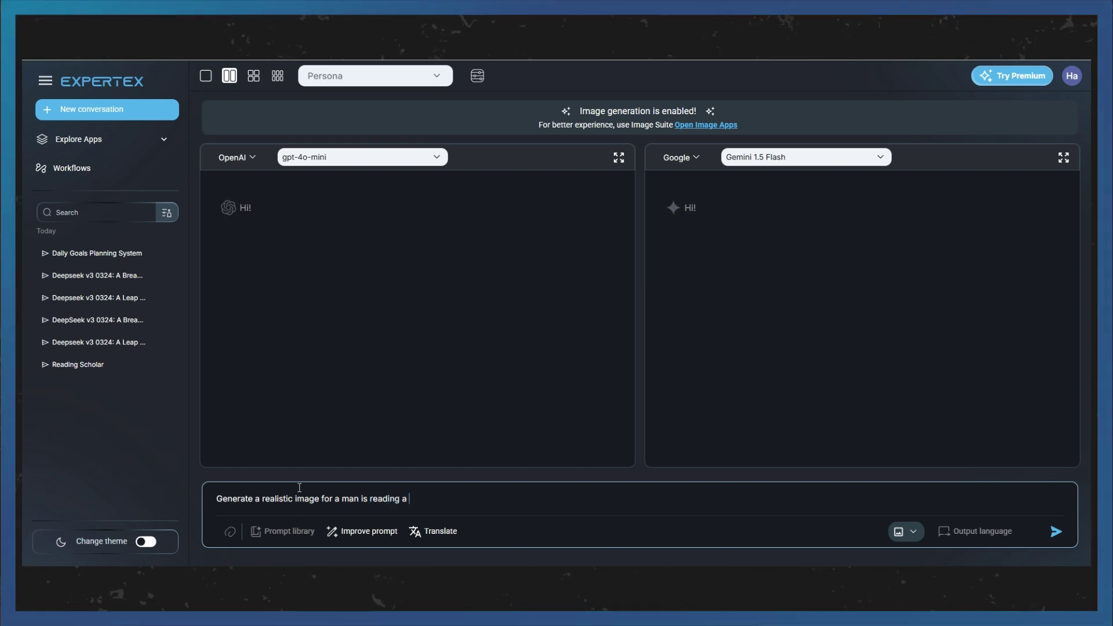
pyautogui.write(' book.')
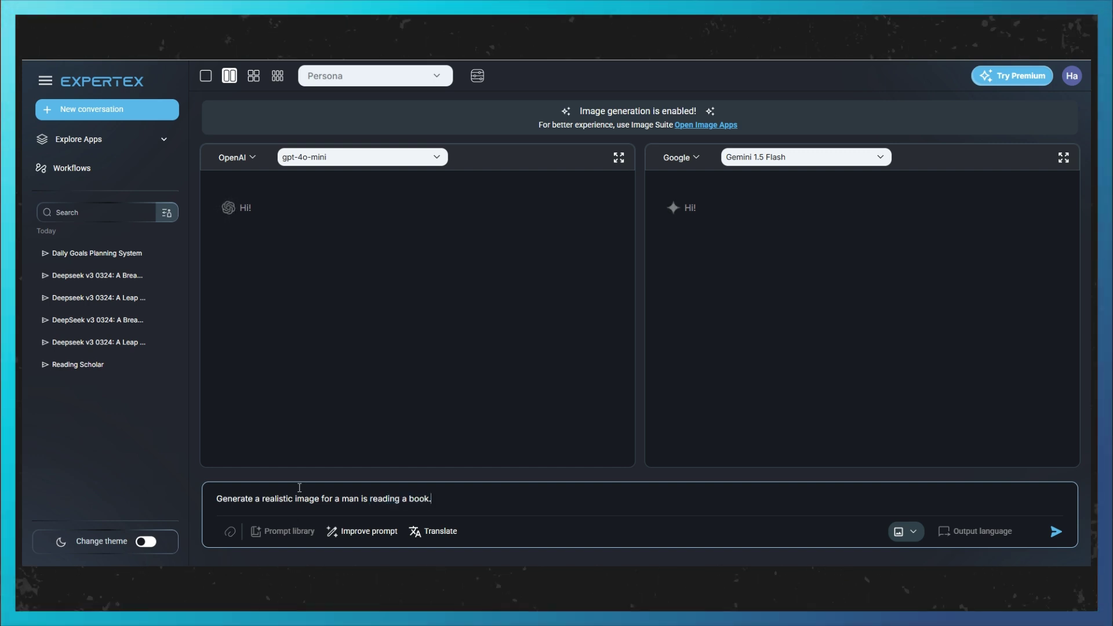
pyautogui.write(' high deta')
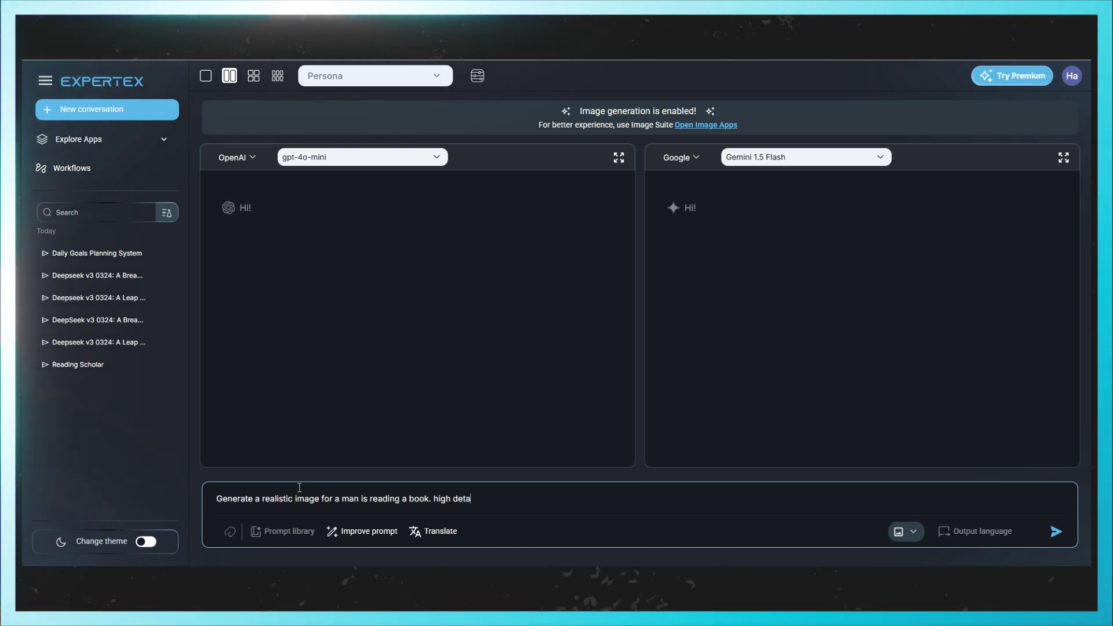
pyautogui.write('ls and ')
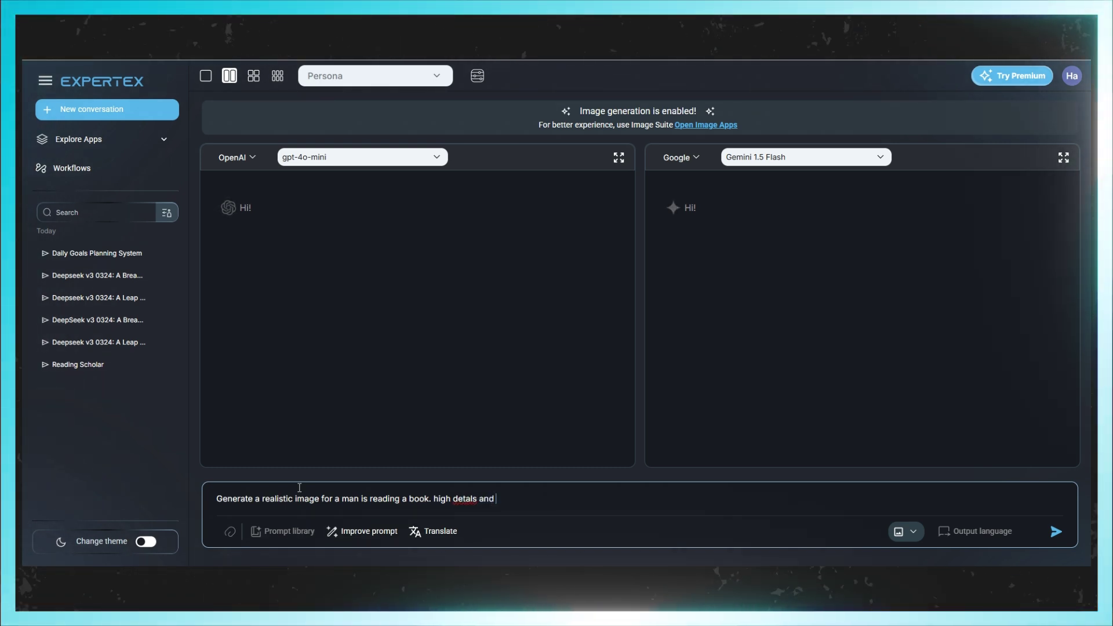
pyautogui.write('res')
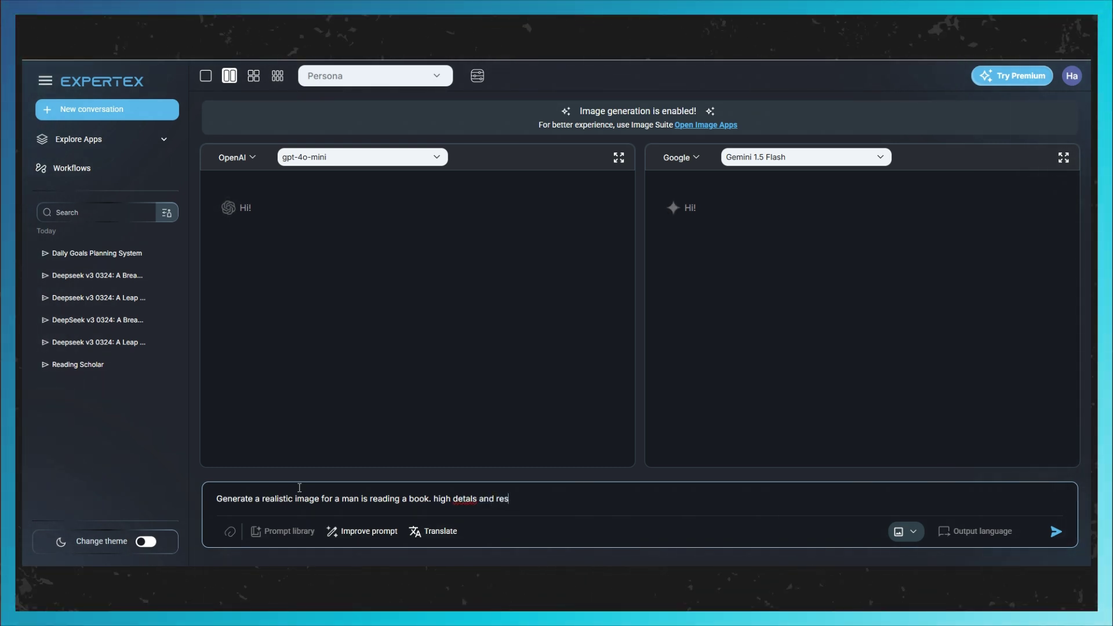
pyautogui.write('olution. H')
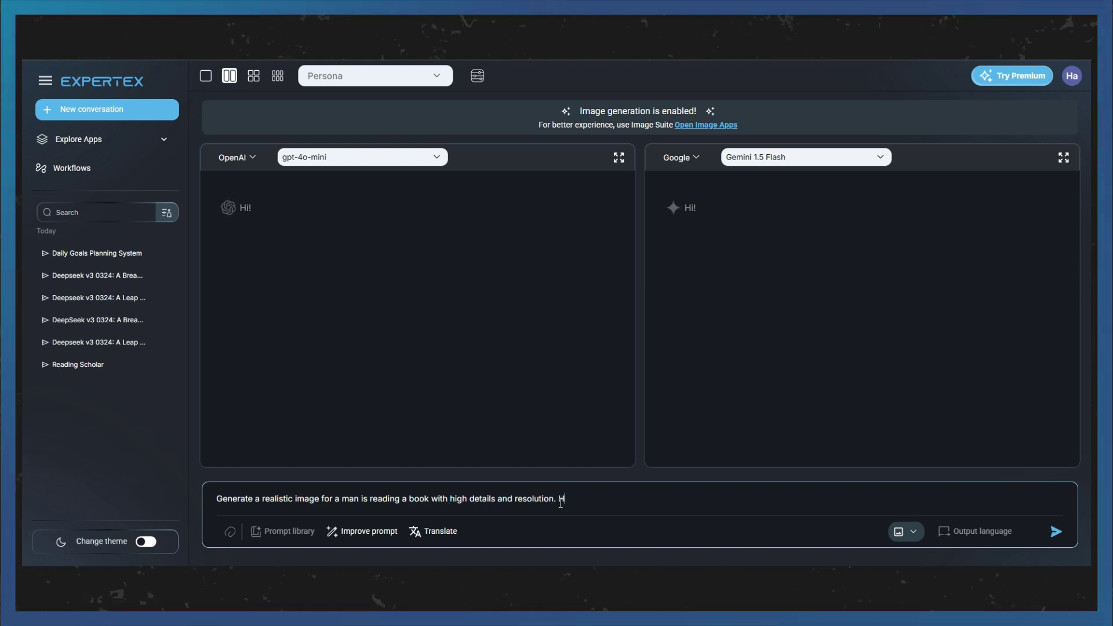
# - Extend the image prompt with "He is wearing a black coat and siting in a coffee shop"
pyautogui.write('e is wear')
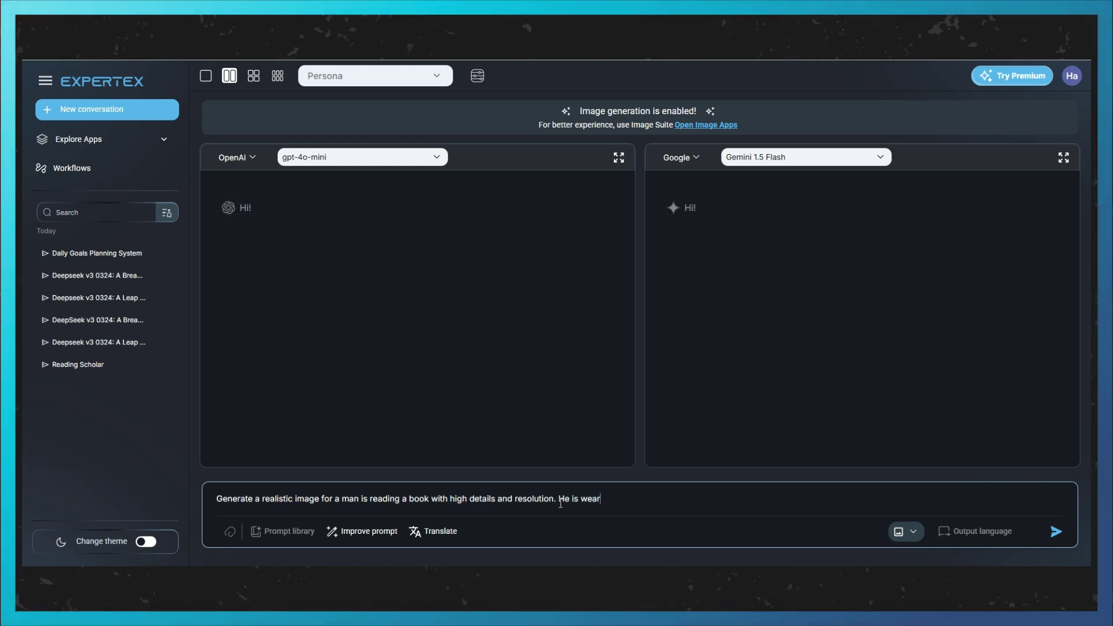
pyautogui.write('ing a black')
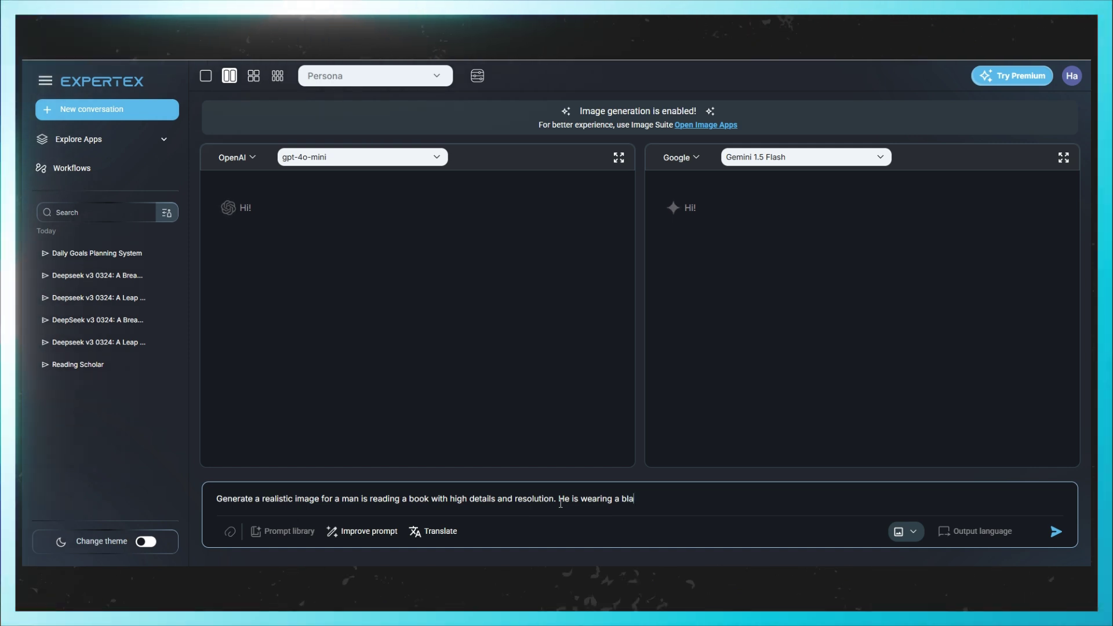
pyautogui.write('t a')
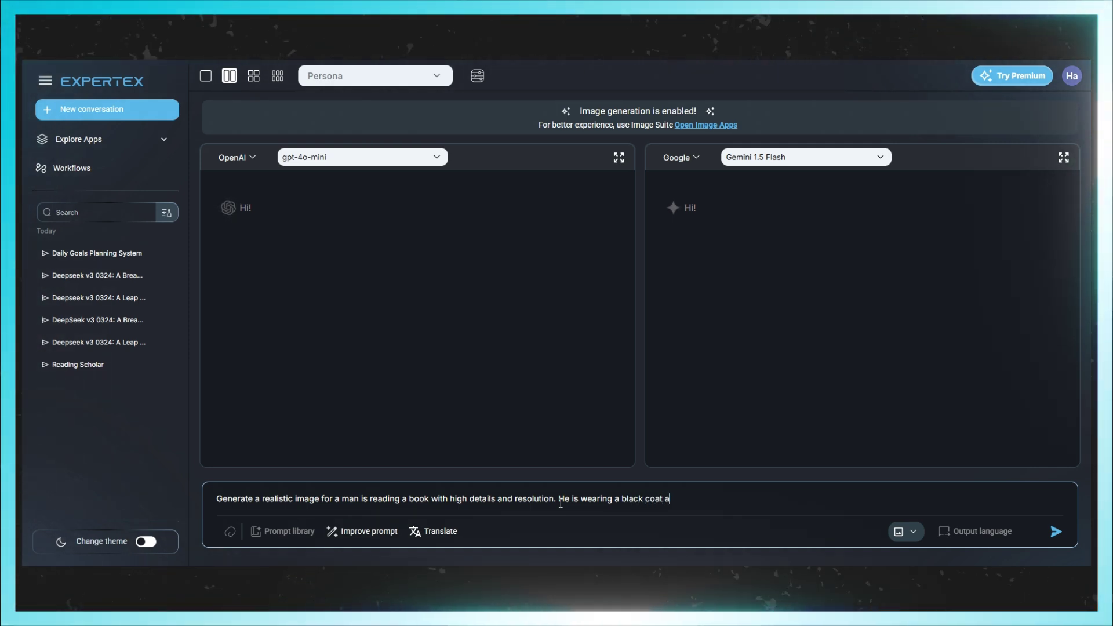
pyautogui.write('nd seat')
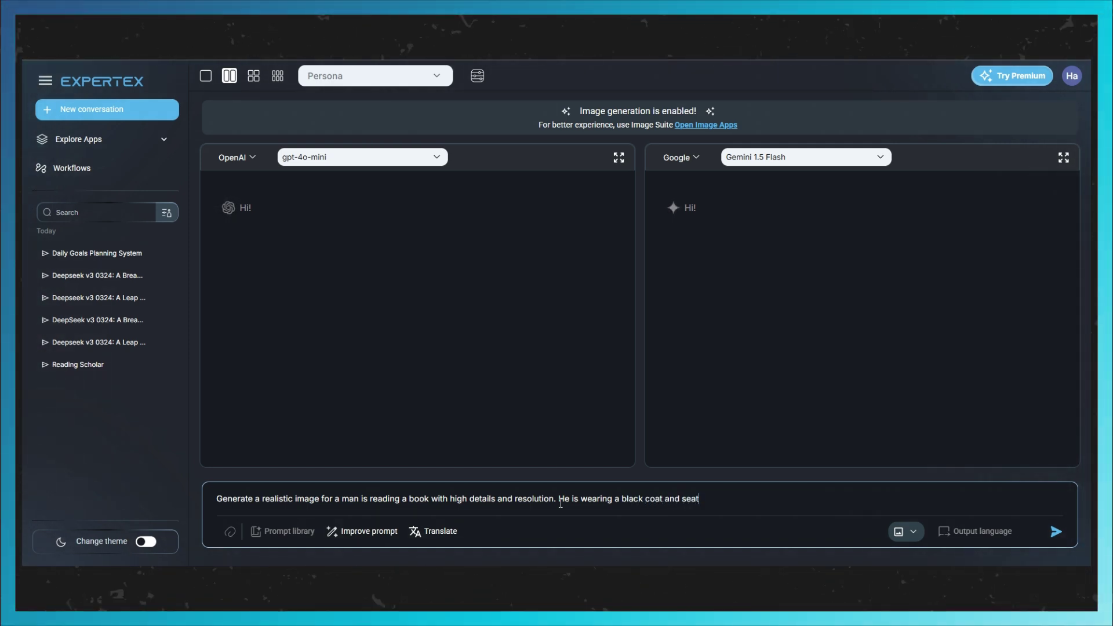
pyautogui.press('BackSpace')
pyautogui.press('BackSpace')
pyautogui.press('BackSpace')
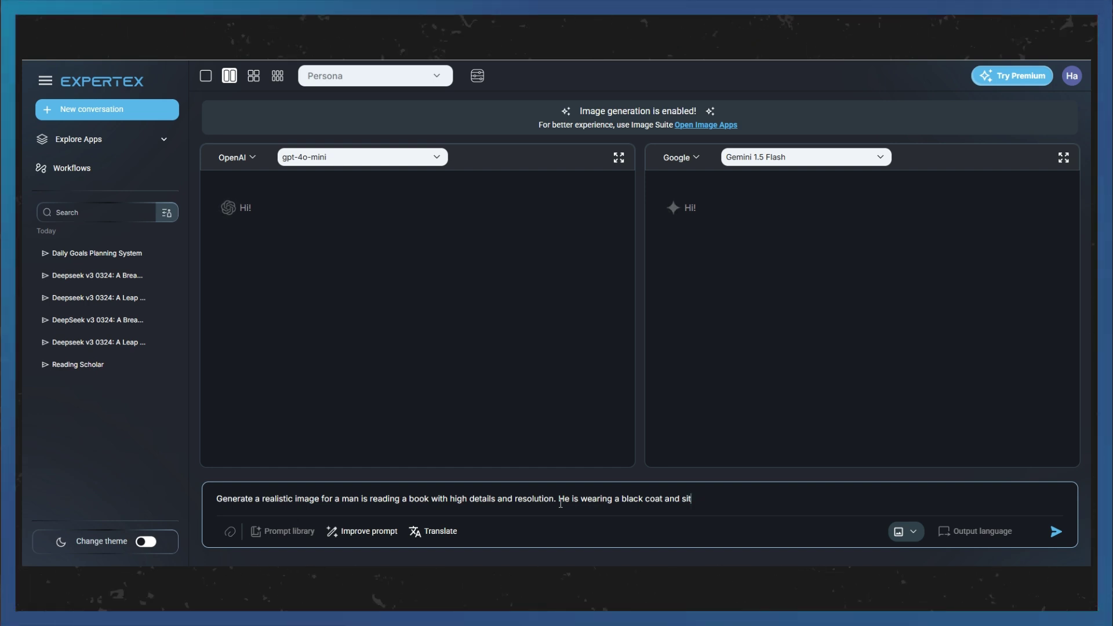
pyautogui.write('iting in ')
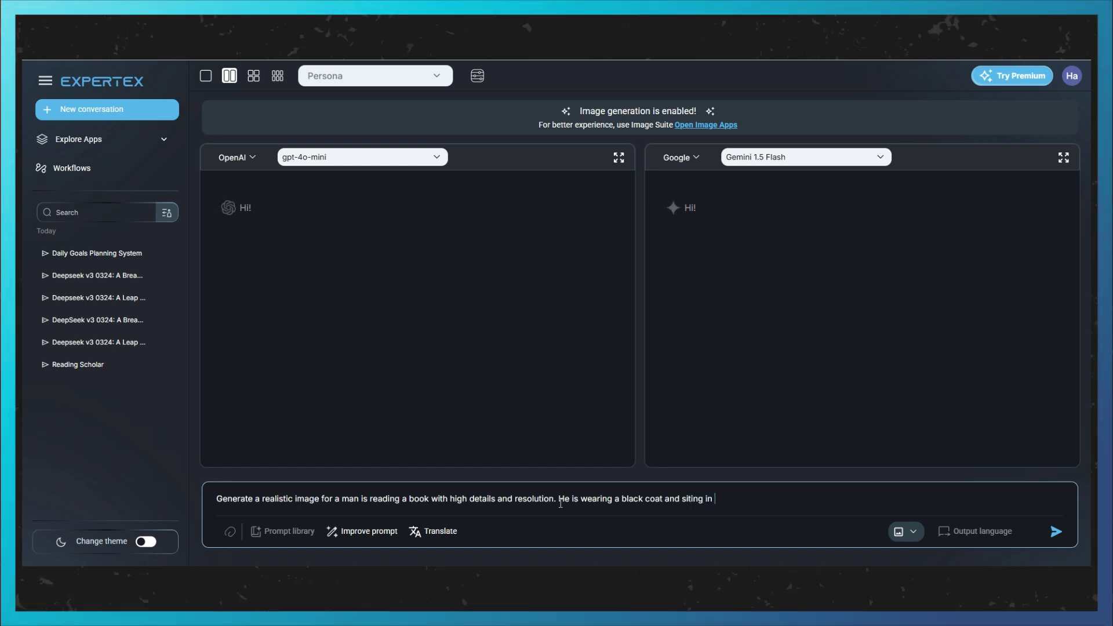
pyautogui.write('a coffee shop')
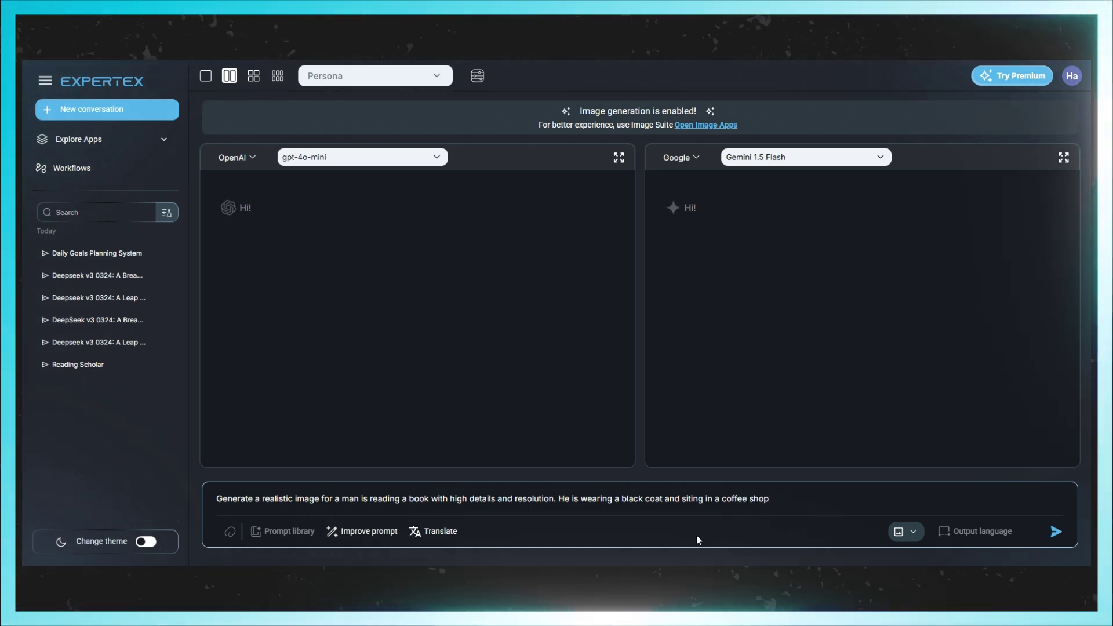
# - Improve the coffee shop prompt automatically and submit it to gpt-4o-mini and Gemini 1.5 Flash for image generation
pyautogui.click(341, 531)
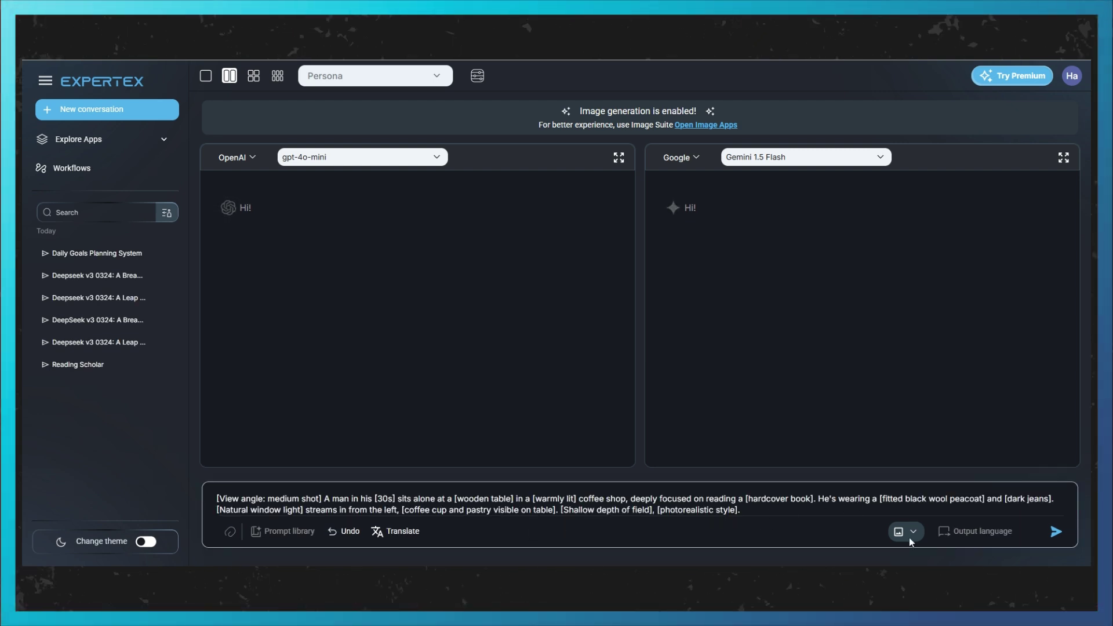
pyautogui.click(1056, 533)
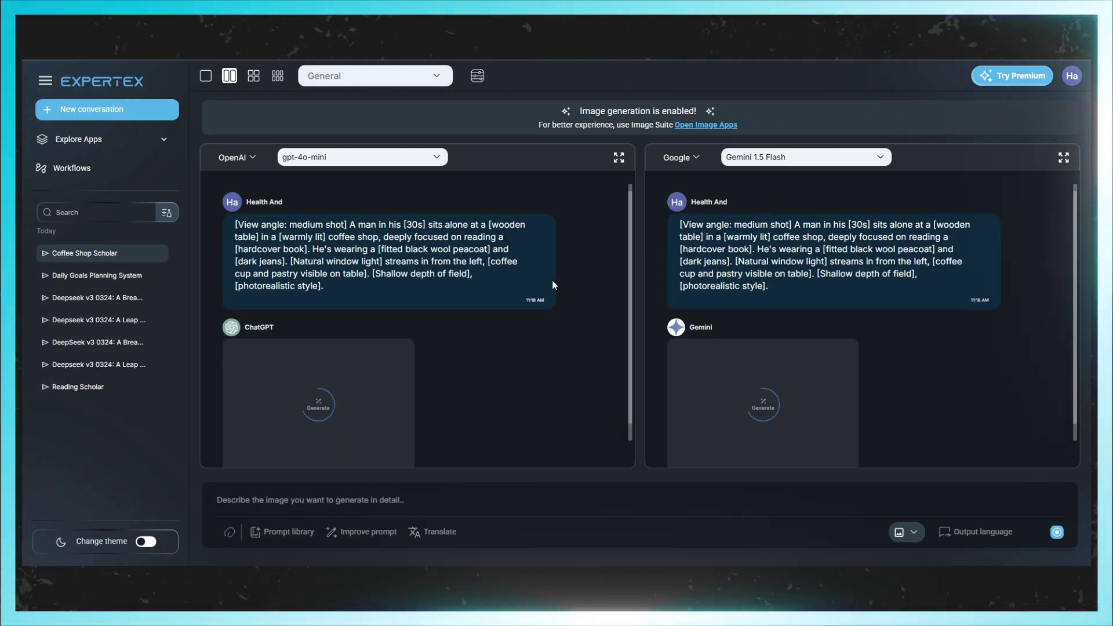
pyautogui.scroll(-1, 512, 356)
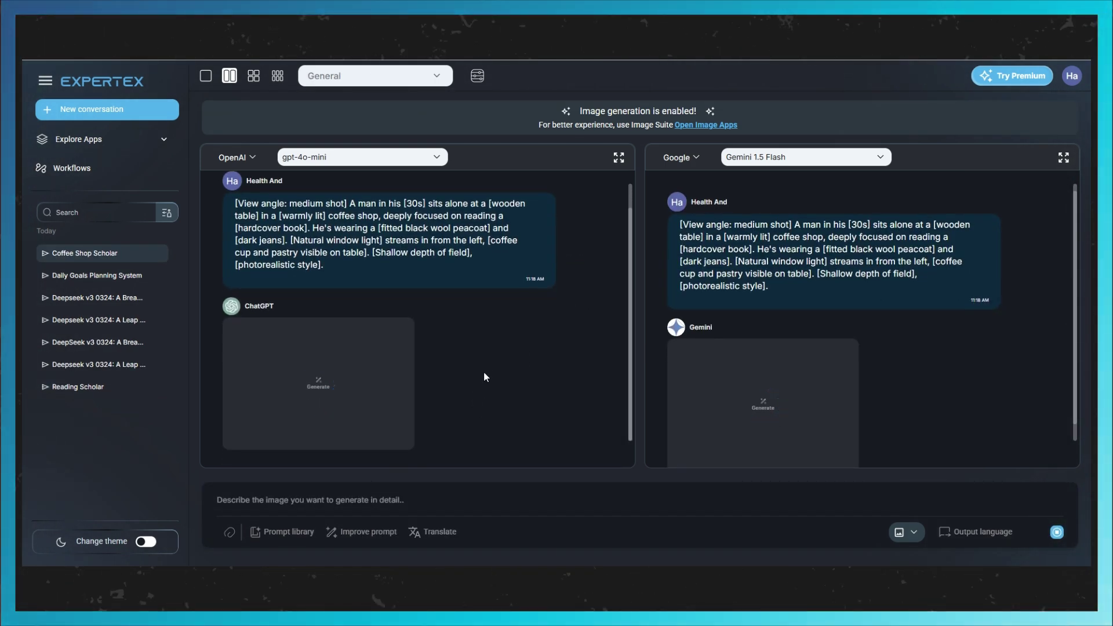
pyautogui.scroll(-1, 790, 381)
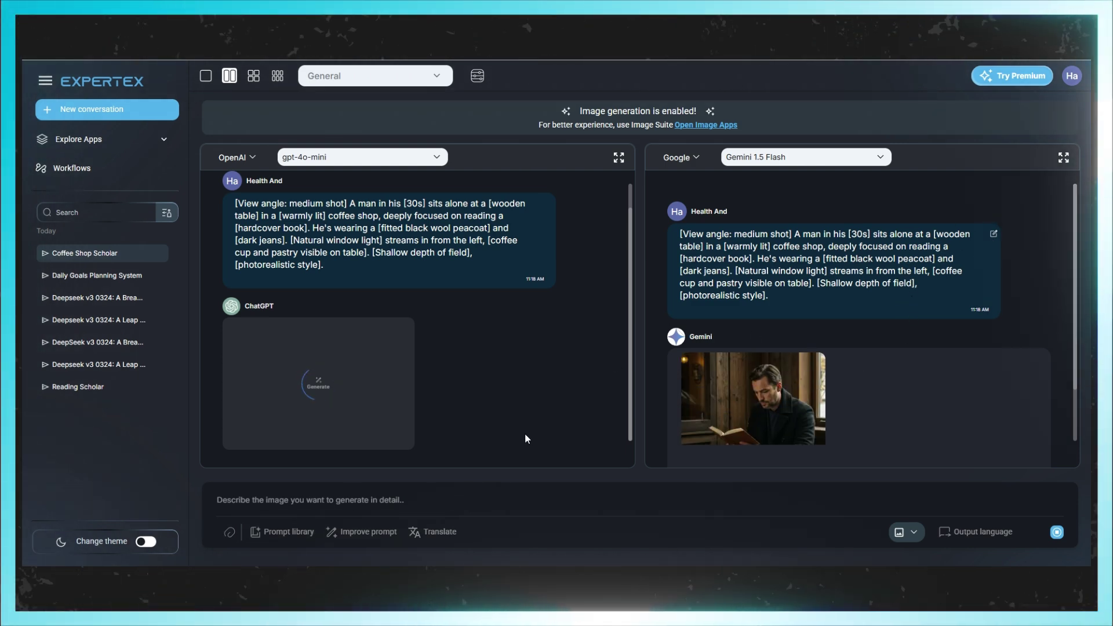
# - Download Gemini's generated image of the man reading and view ChatGPT's version
pyautogui.scroll(-2, 771, 394)
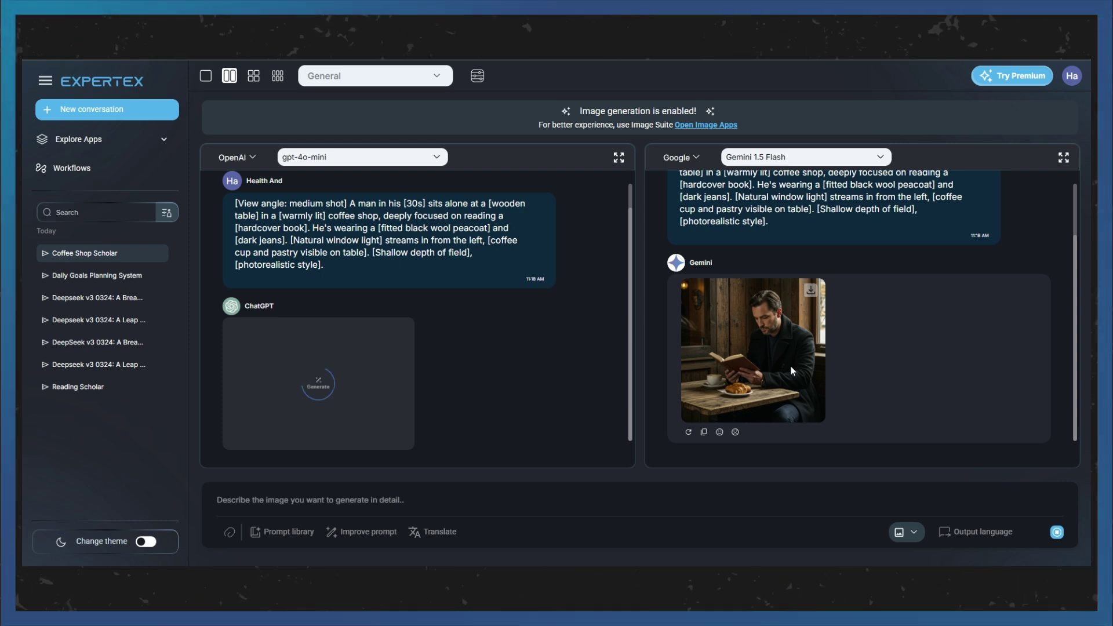
pyautogui.click(821, 298)
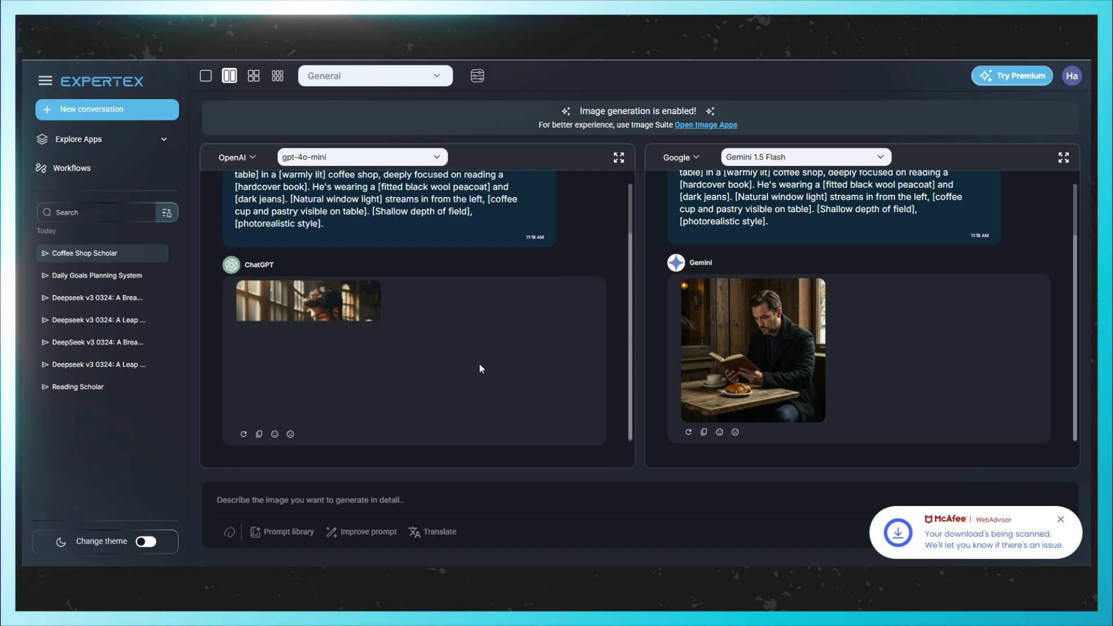
pyautogui.moveTo(367, 300)
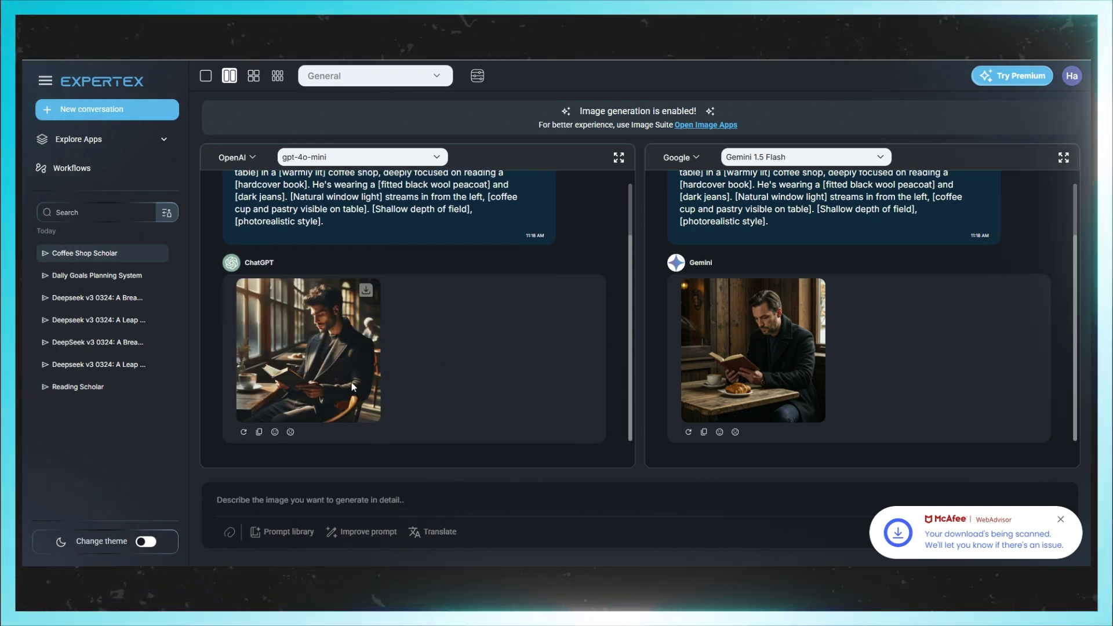